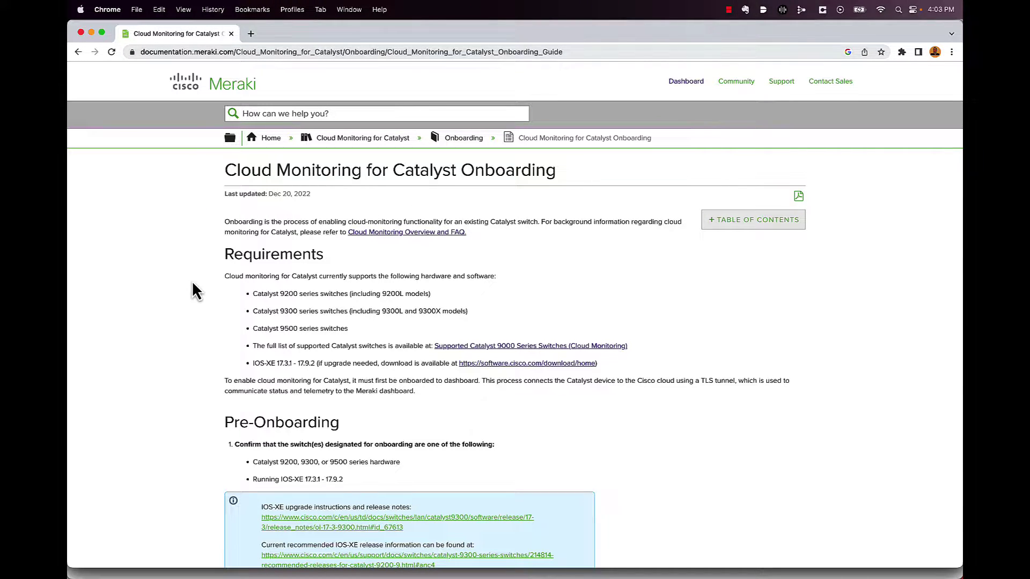
- Read the onboarding guide past Requirements and Pre-Onboarding to the TCP 443 reachability and Telnet pre-check items
scroll(191, 281, "down", 2)
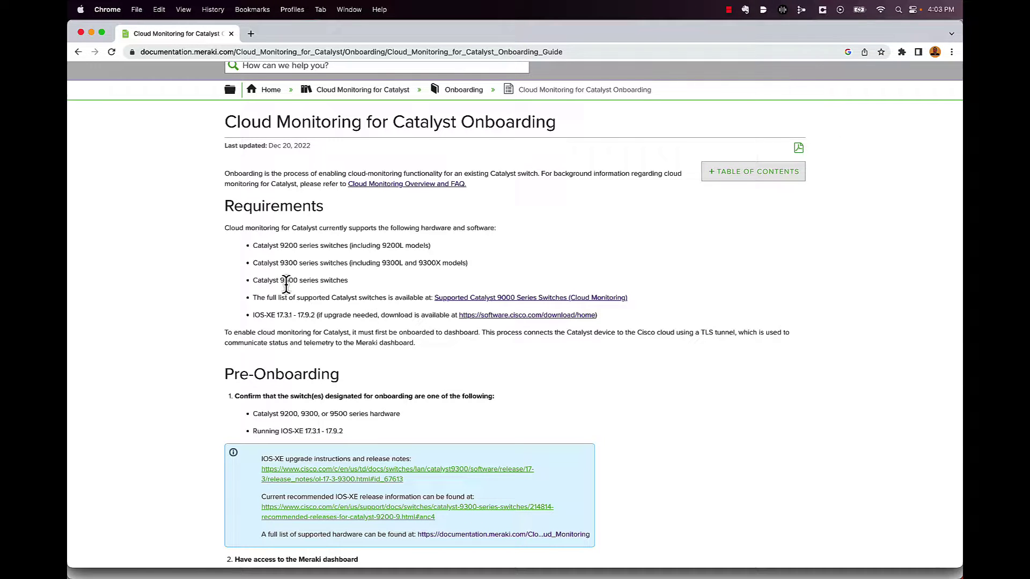
scroll(286, 284, "down", 2)
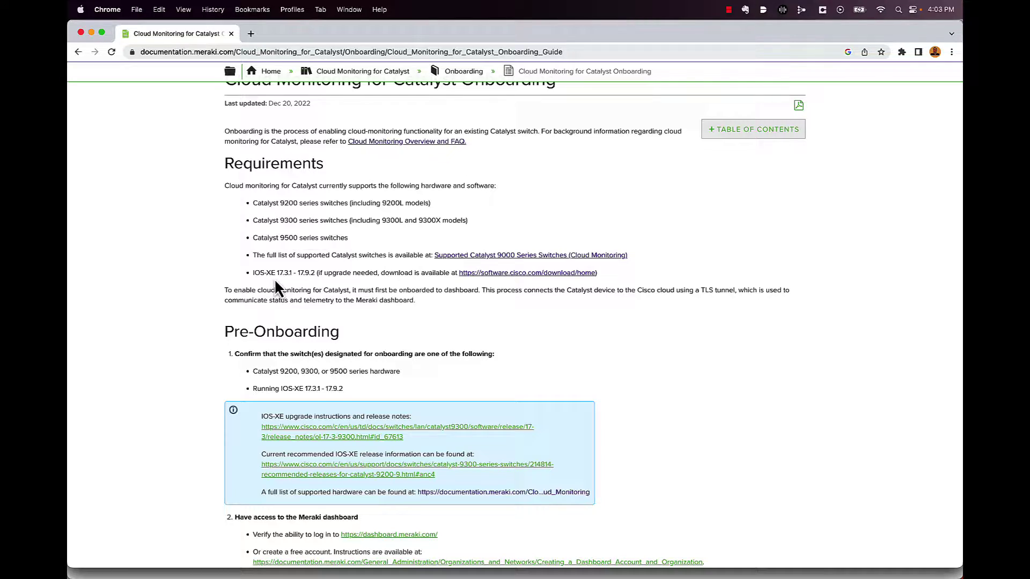
scroll(276, 282, "down", 3)
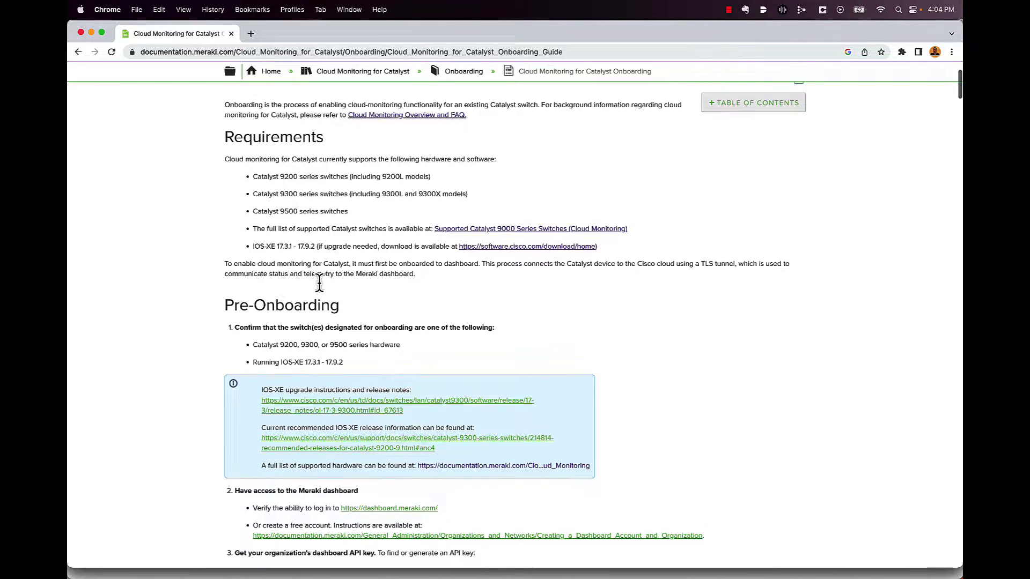
scroll(319, 282, "down", 7)
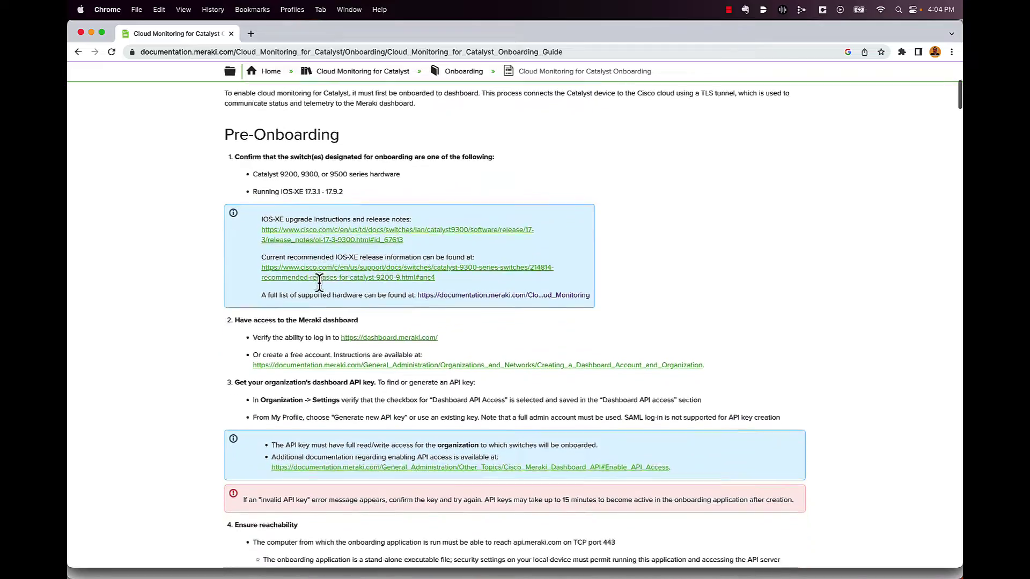
scroll(319, 281, "down", 5)
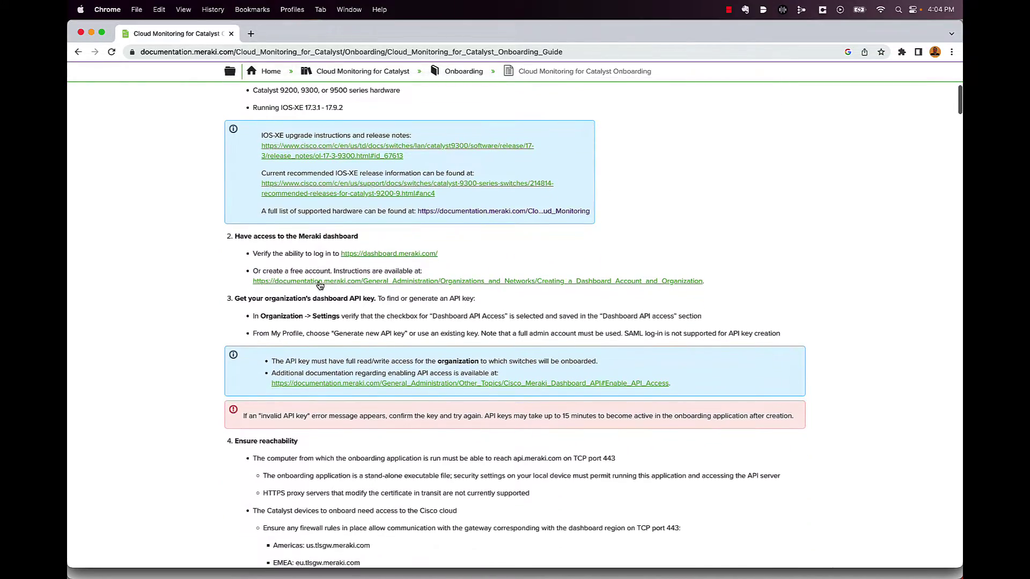
scroll(318, 284, "down", 1)
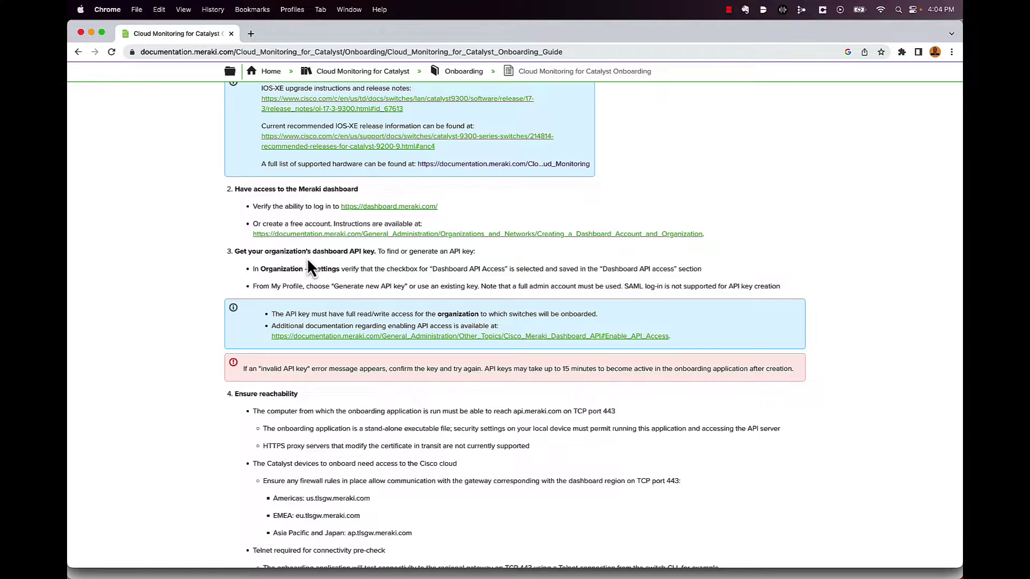
scroll(208, 322, "down", 8)
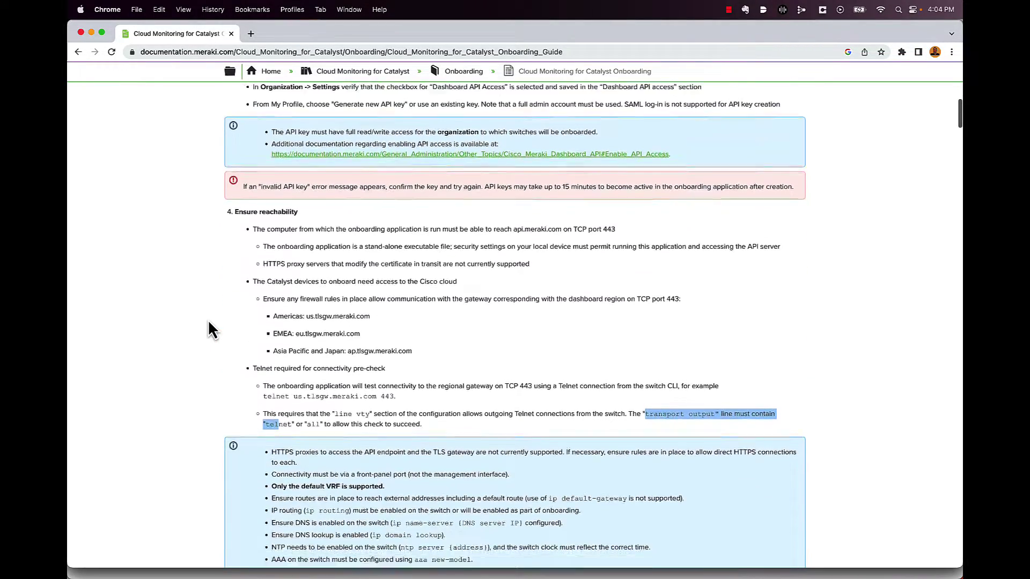
scroll(208, 322, "down", 4)
left_click(319, 329)
scroll(319, 328, "down", 2)
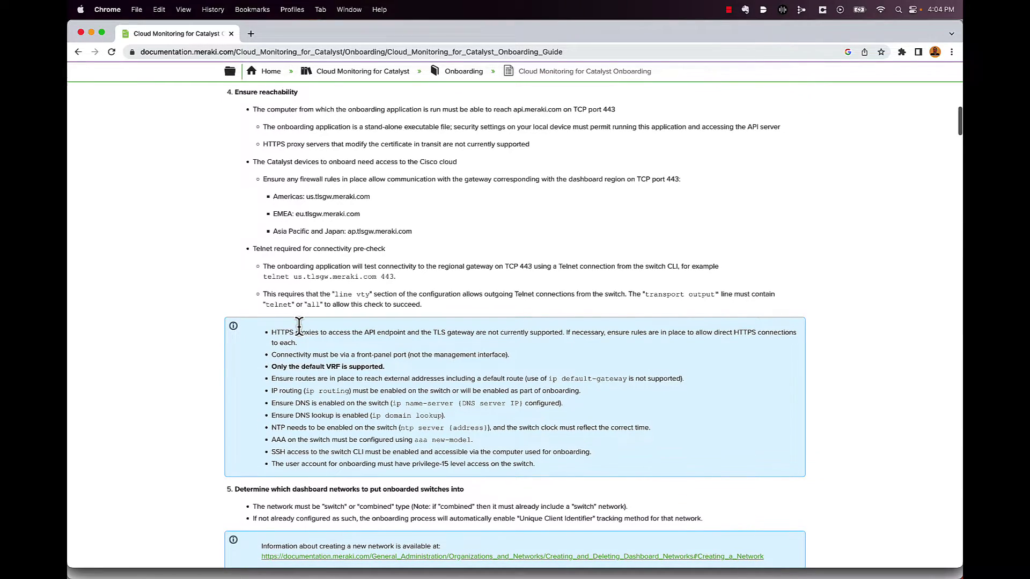
scroll(299, 326, "down", 1)
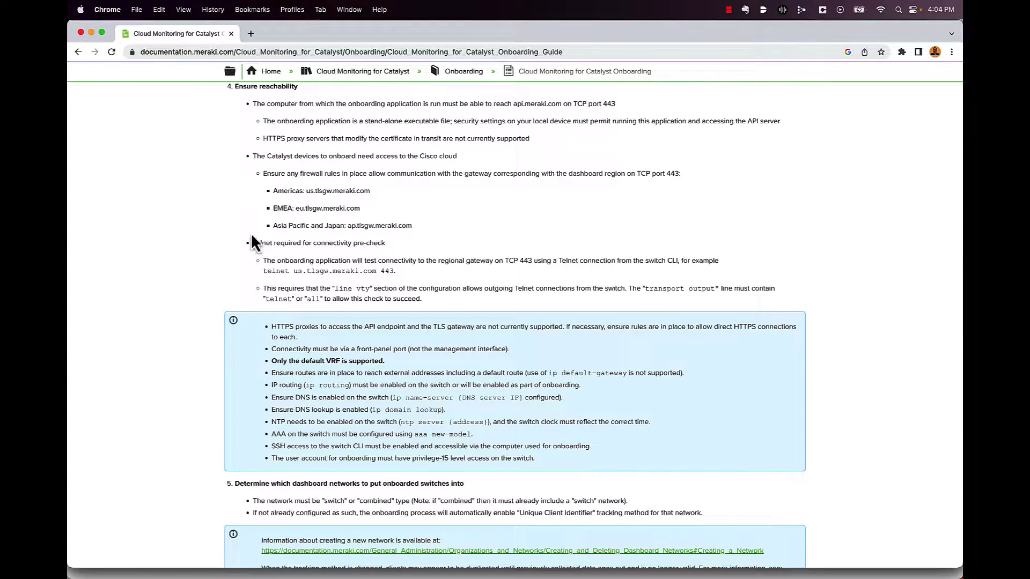
scroll(248, 141, "down", 1)
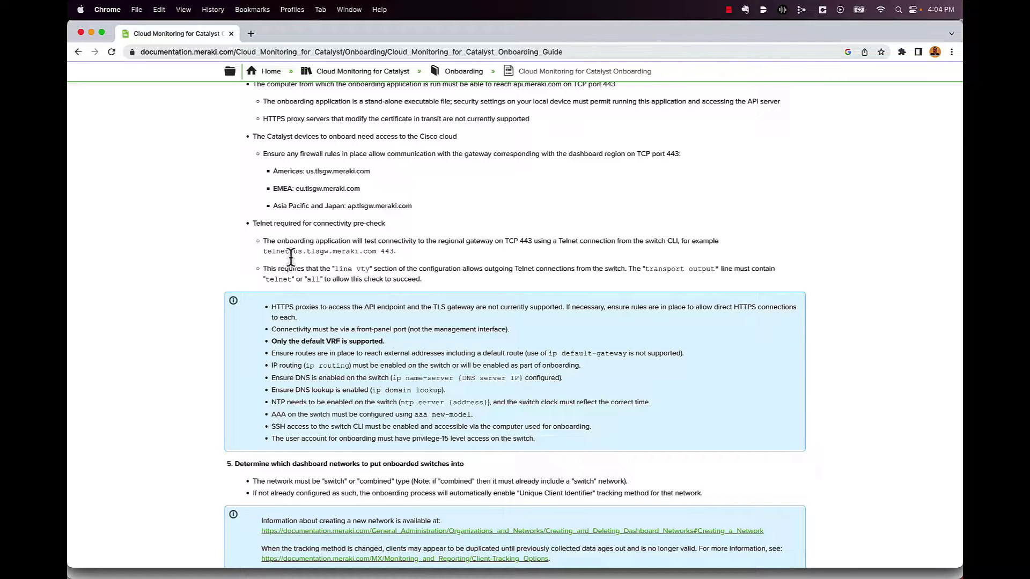
- Highlight the transport output requirement among the switch configuration prerequisites
scroll(301, 249, "down", 1)
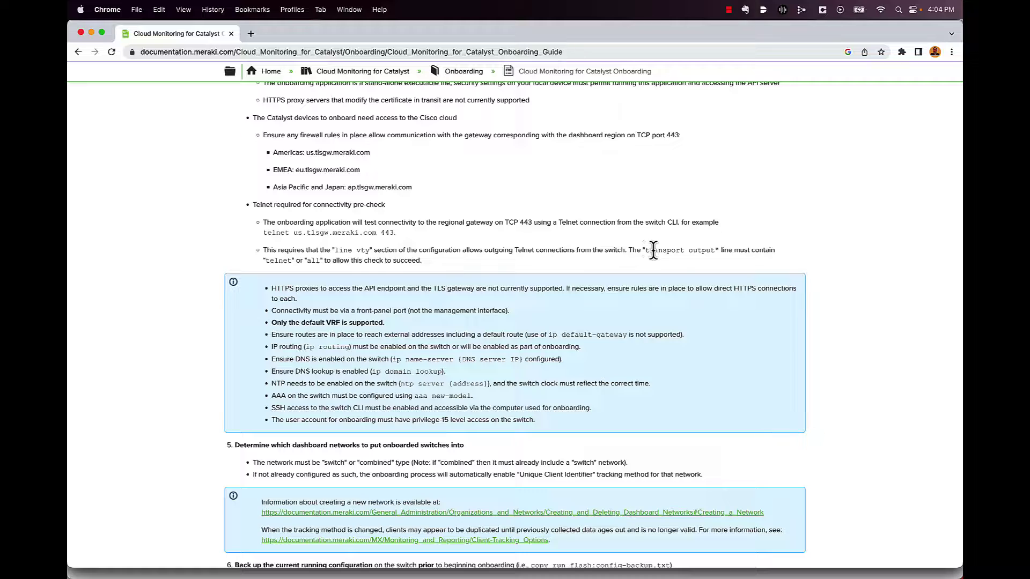
left_click_drag(647, 250, 319, 266)
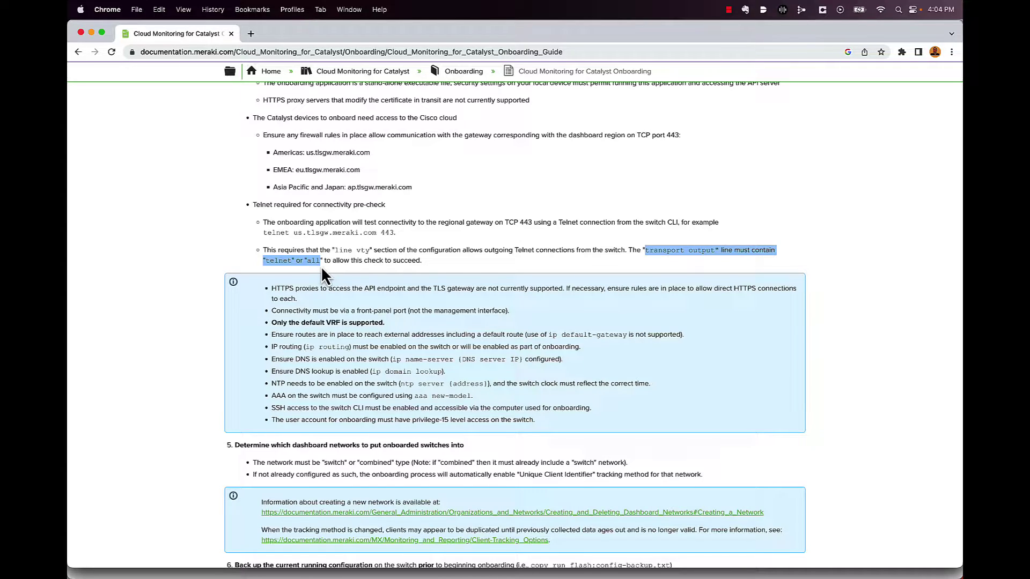
scroll(320, 266, "down", 2)
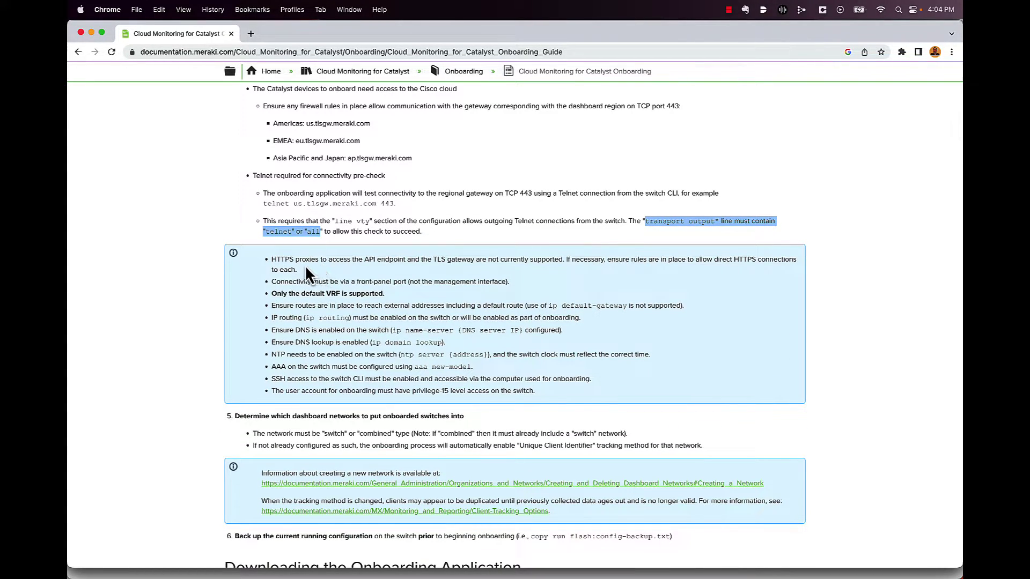
scroll(311, 279, "down", 1)
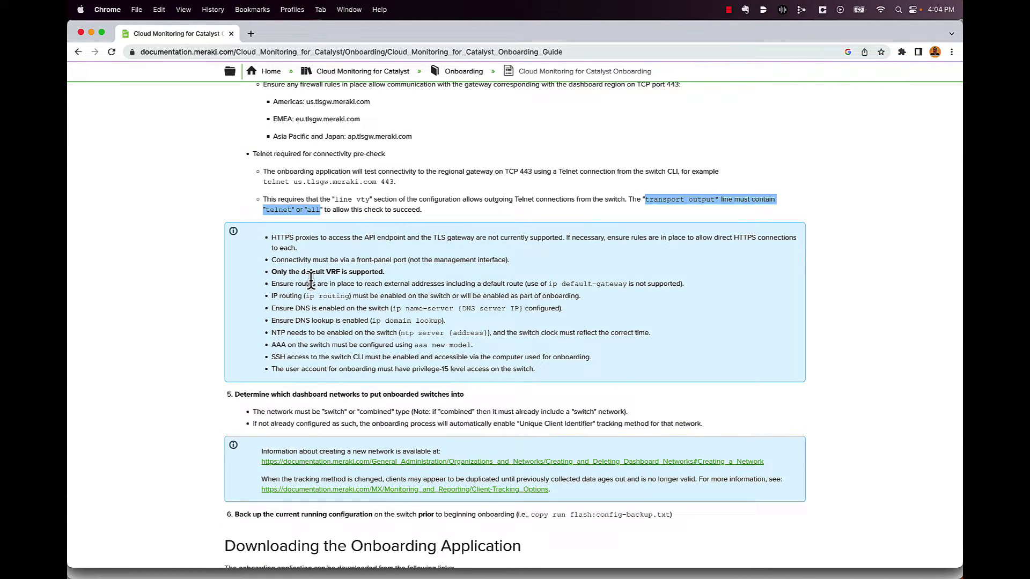
scroll(311, 279, "down", 1)
left_click(311, 280)
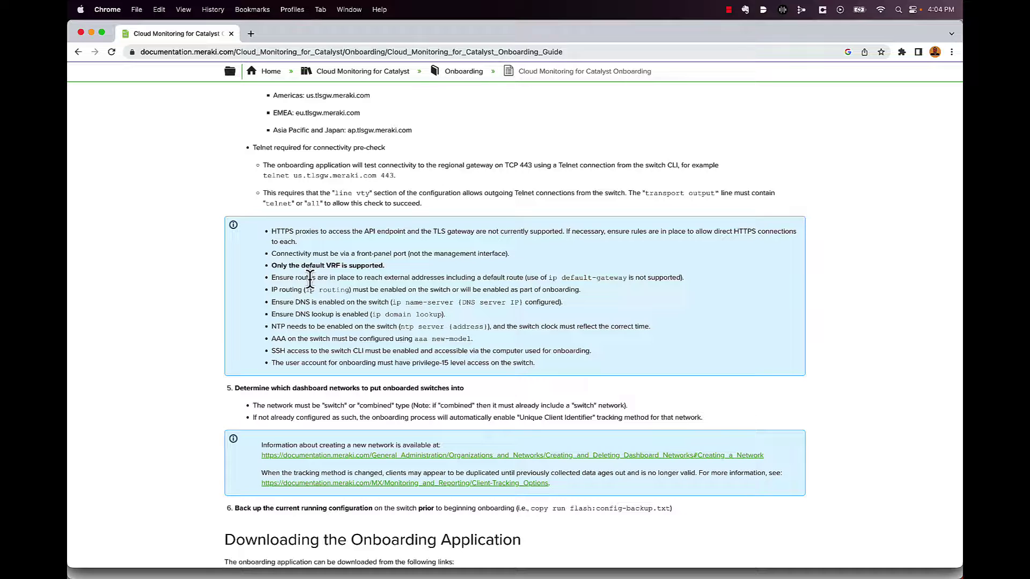
- Highlight the SSH access requirement and the ip name-server command further down
scroll(322, 274, "down", 1)
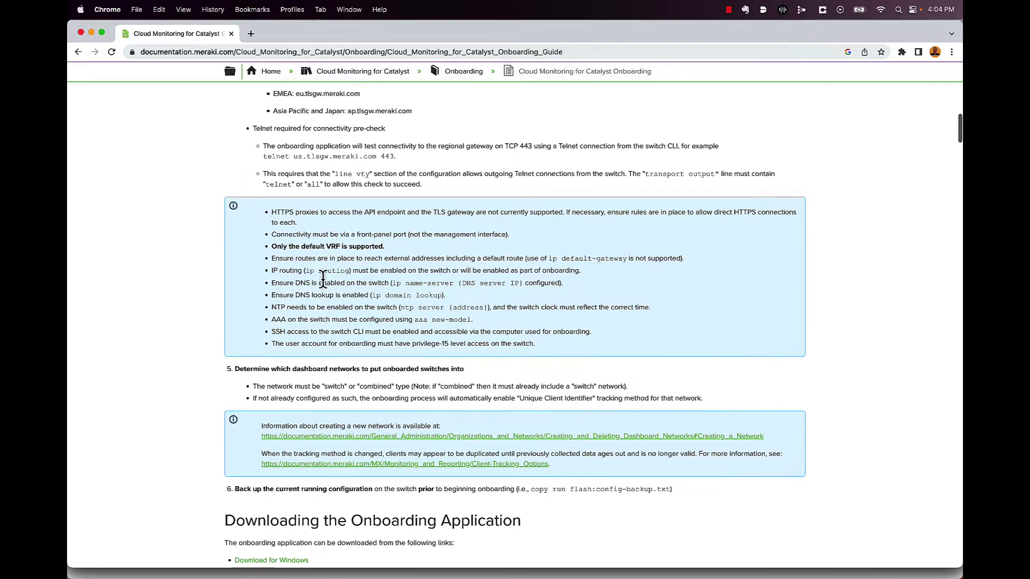
scroll(323, 273, "down", 1)
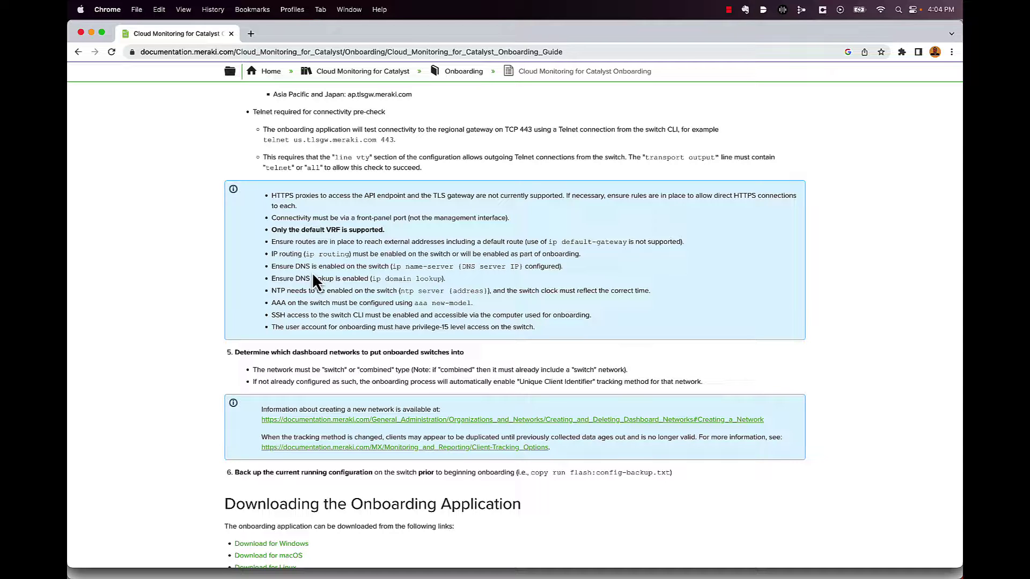
scroll(315, 277, "down", 2)
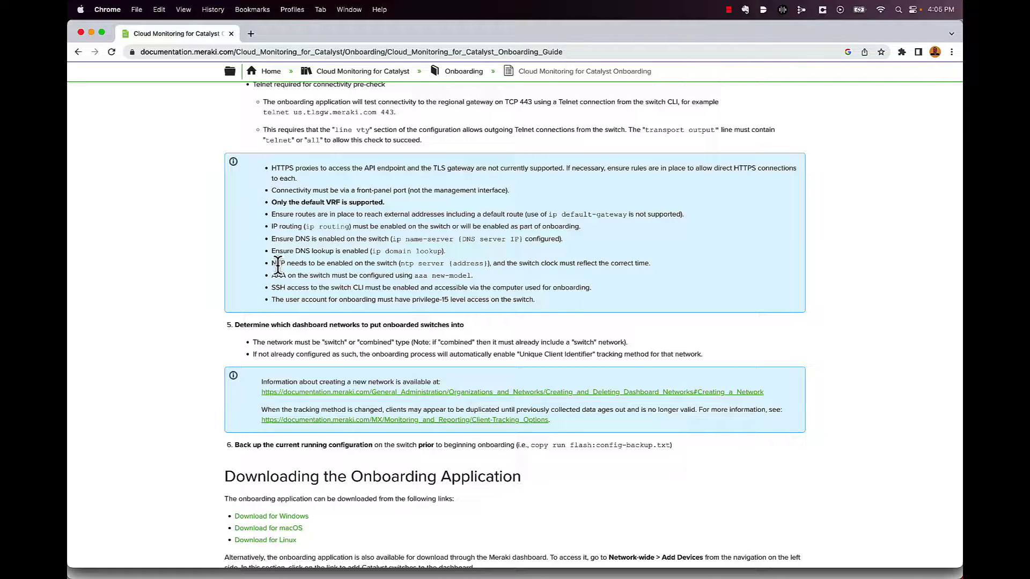
scroll(279, 267, "down", 1)
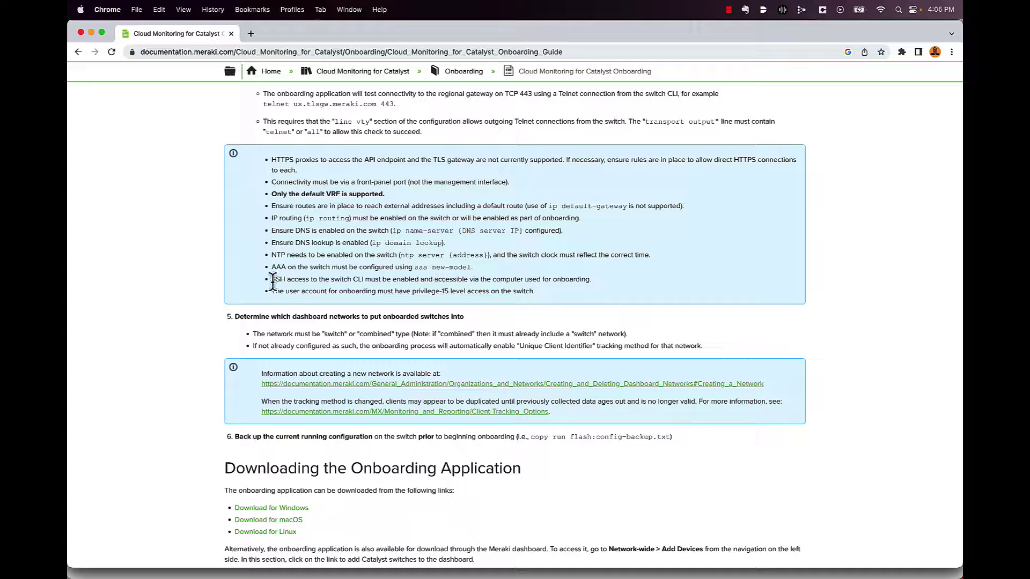
left_click_drag(272, 280, 293, 289)
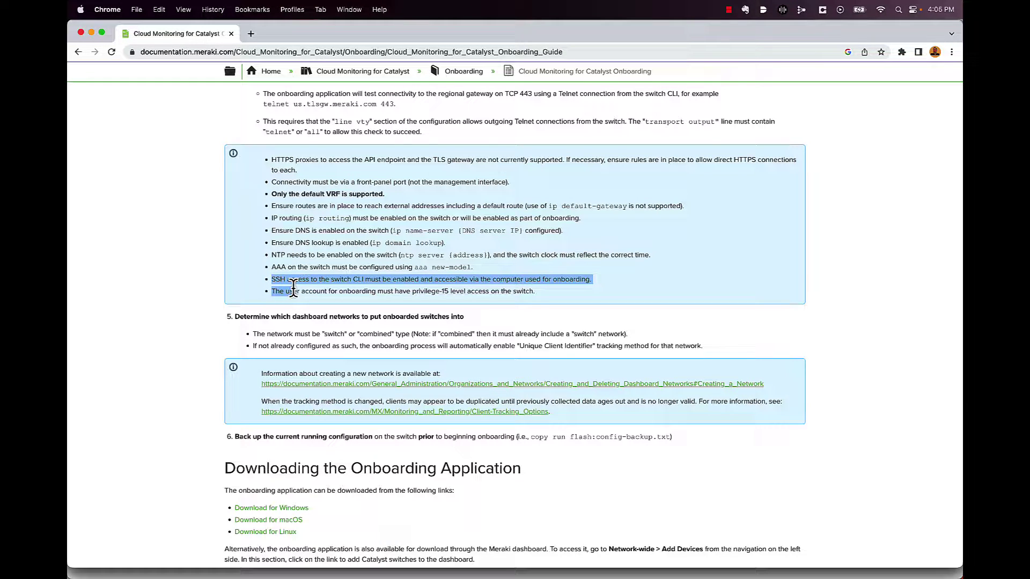
left_click(293, 288)
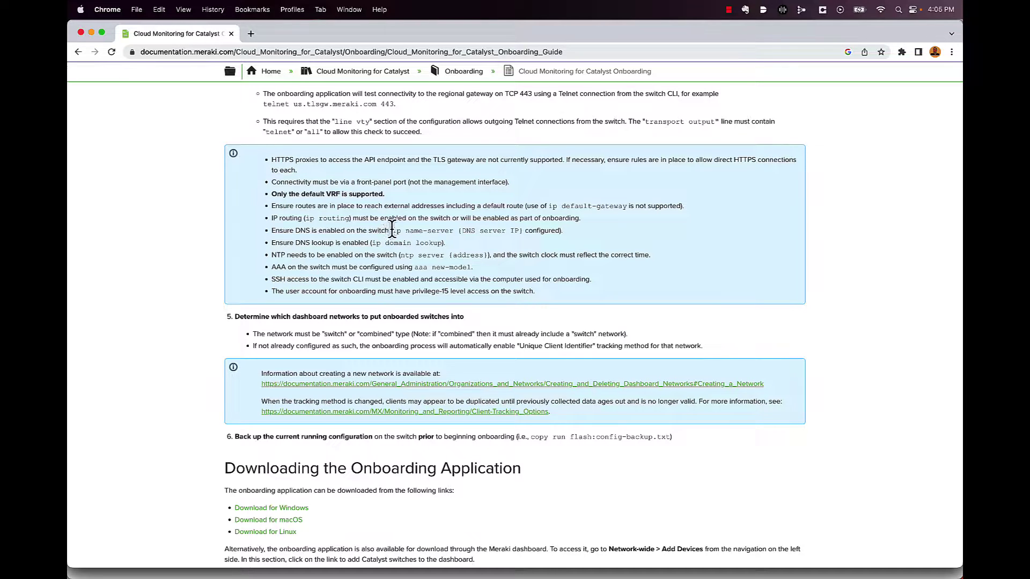
left_click_drag(392, 231, 425, 230)
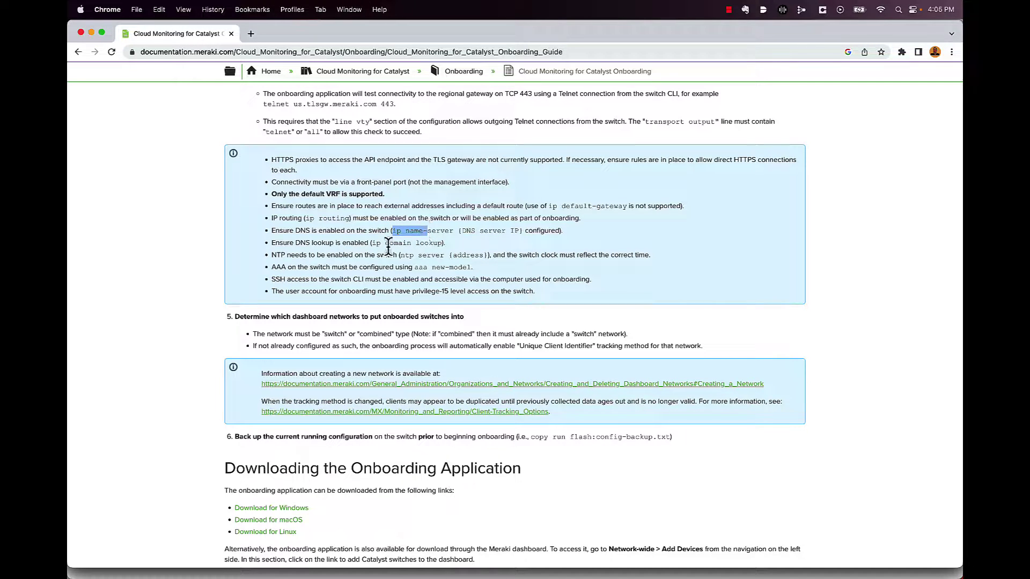
left_click_drag(272, 279, 306, 288)
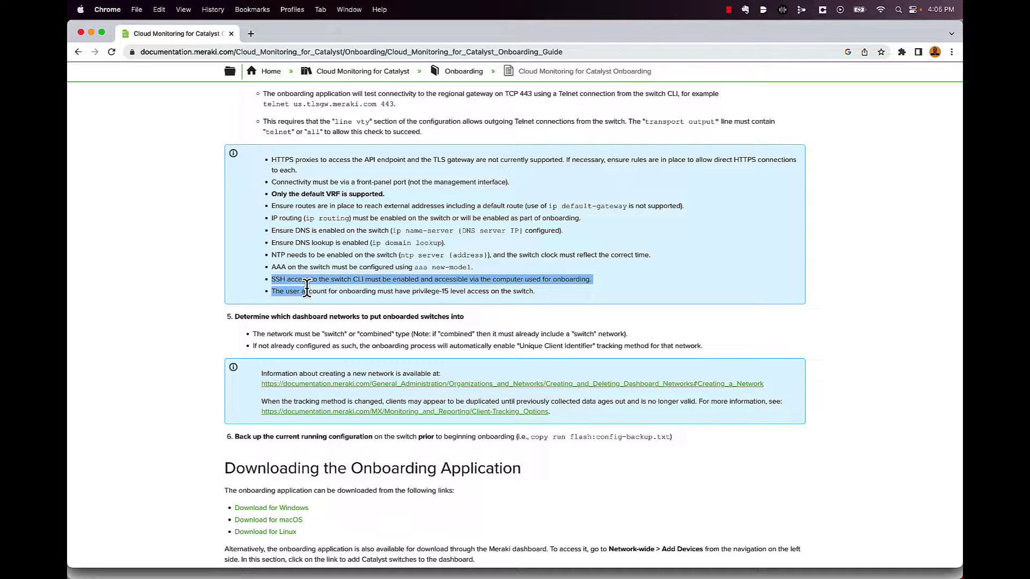
left_click(304, 291)
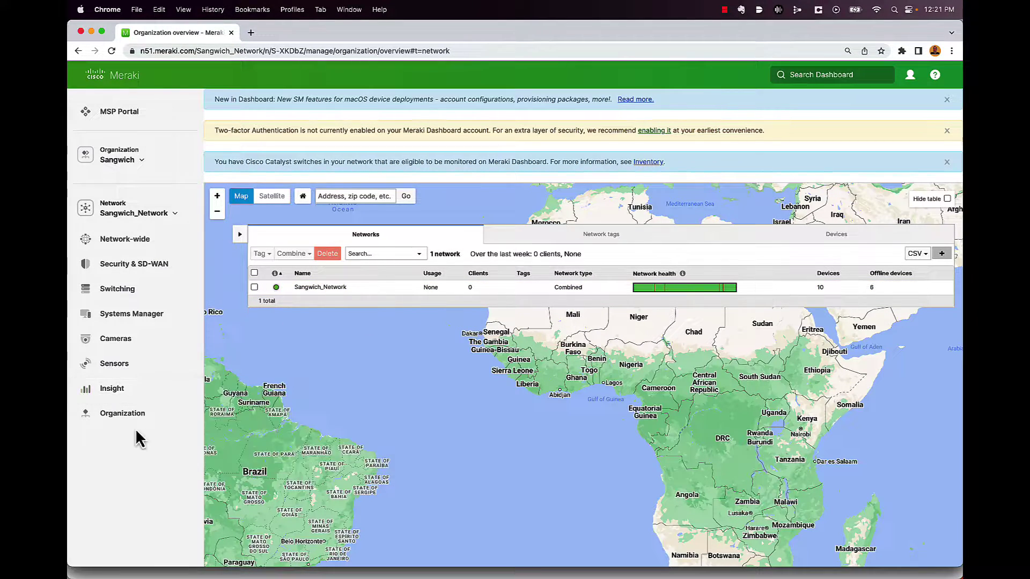
- Open the organization Inventory and download the Catalyst onboarding app for Mac
mouse_move(134, 421)
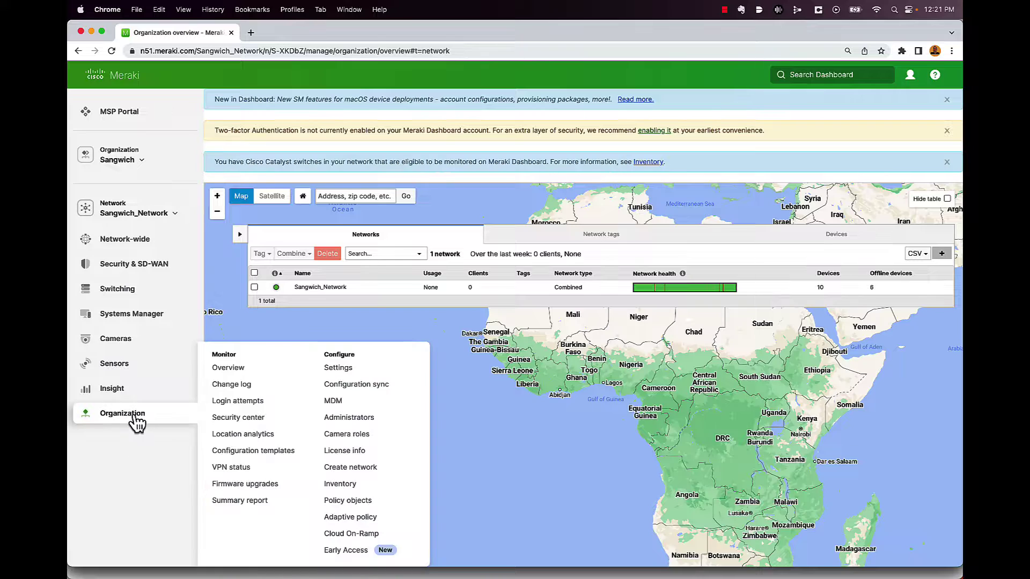
left_click(340, 485)
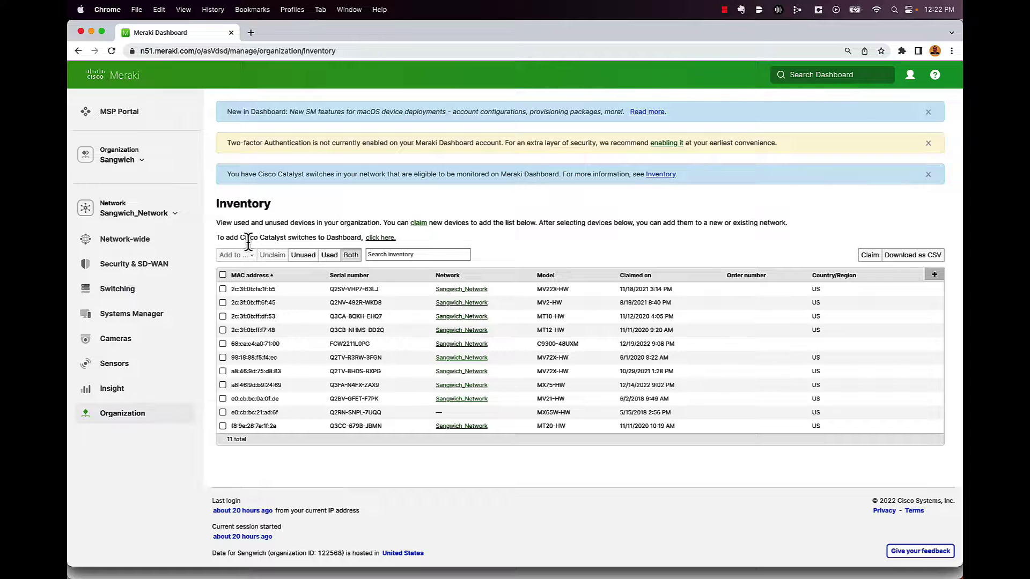
left_click(381, 237)
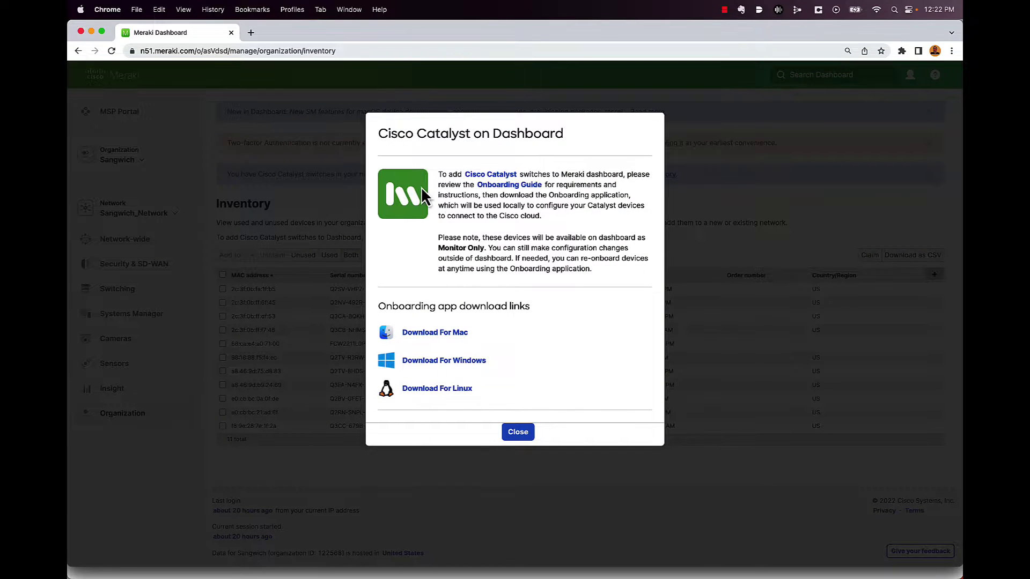
left_click(425, 332)
left_click(516, 432)
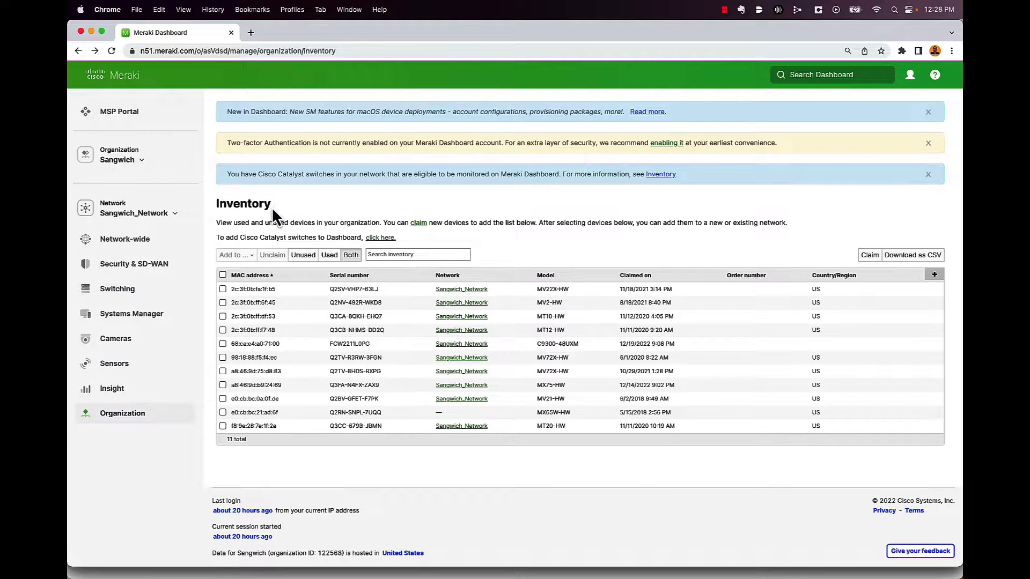
- Open the organization settings page and look through it
mouse_move(157, 421)
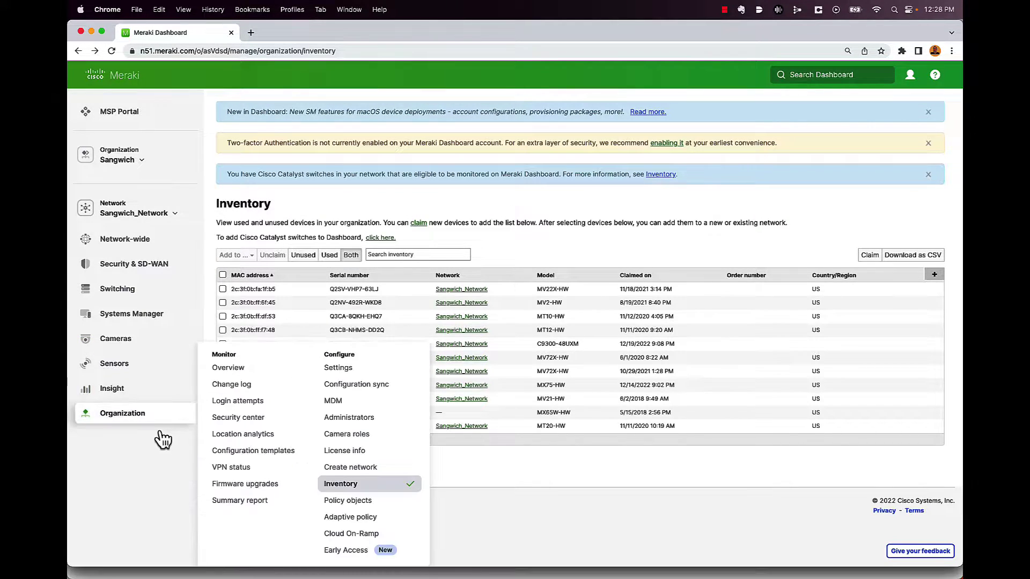
left_click(358, 376)
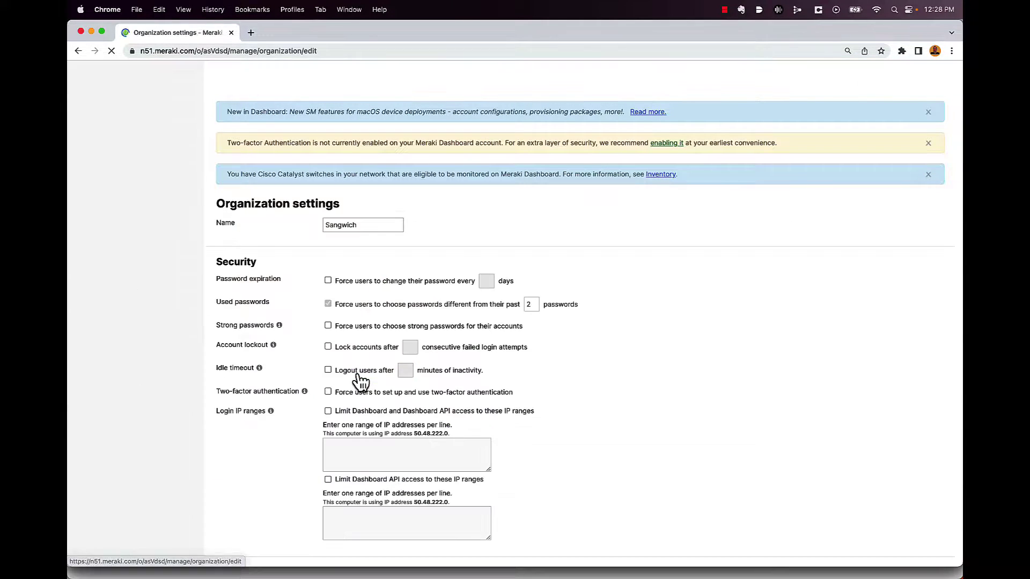
scroll(571, 343, "down", 15)
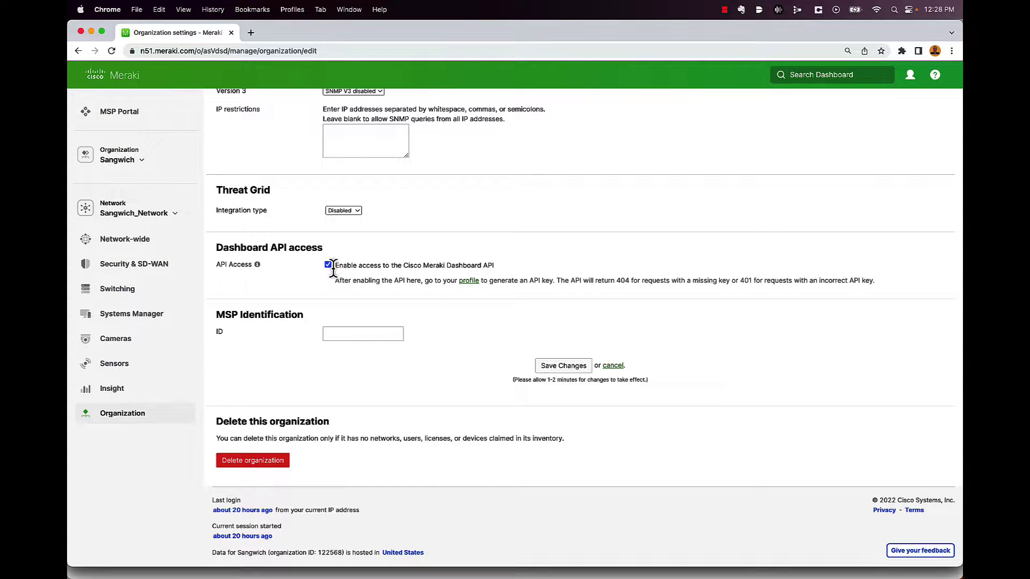
- Go to My profile from the account menu to view the API access section
left_click(910, 79)
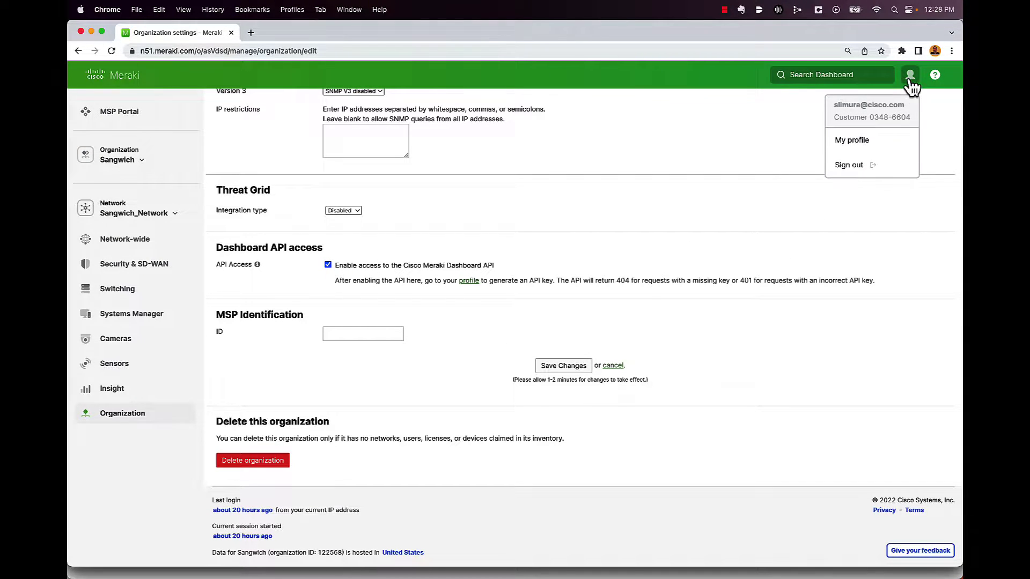
left_click(869, 146)
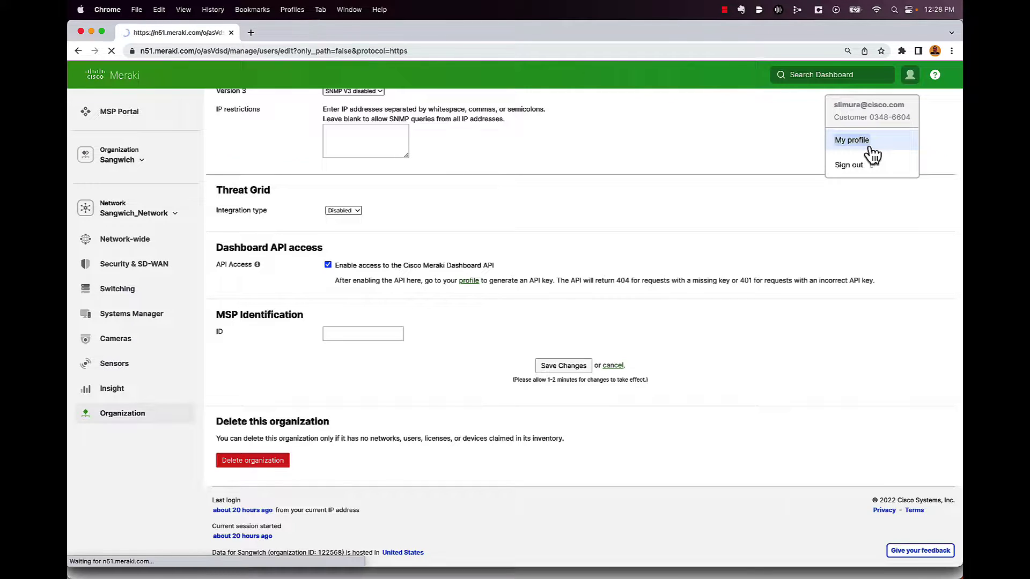
scroll(653, 250, "down", 15)
scroll(653, 249, "up", 5)
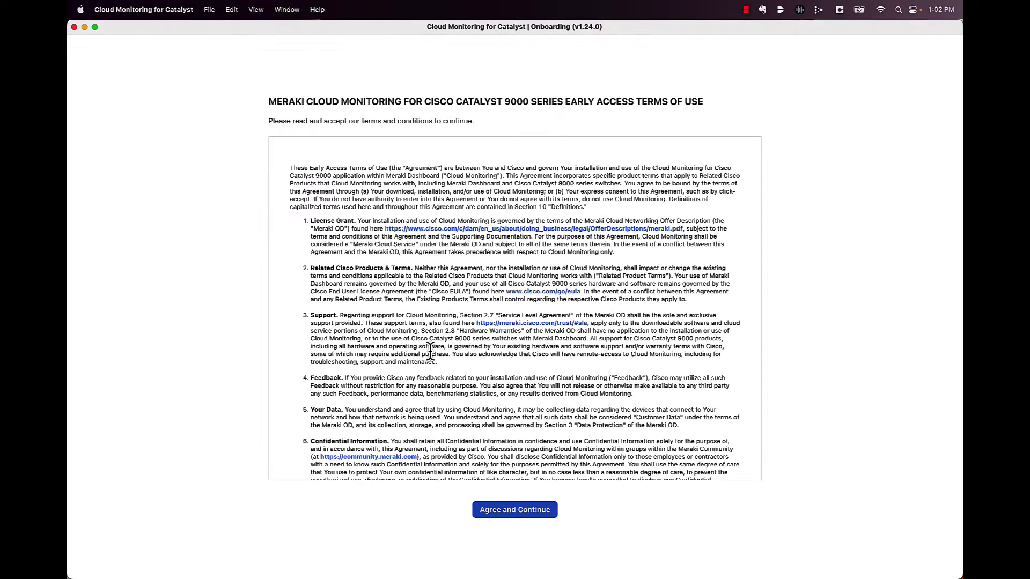
- Accept the early access terms and sign in with the pasted Dashboard API key
left_click(505, 514)
left_click(721, 306)
key("ctrl+v")
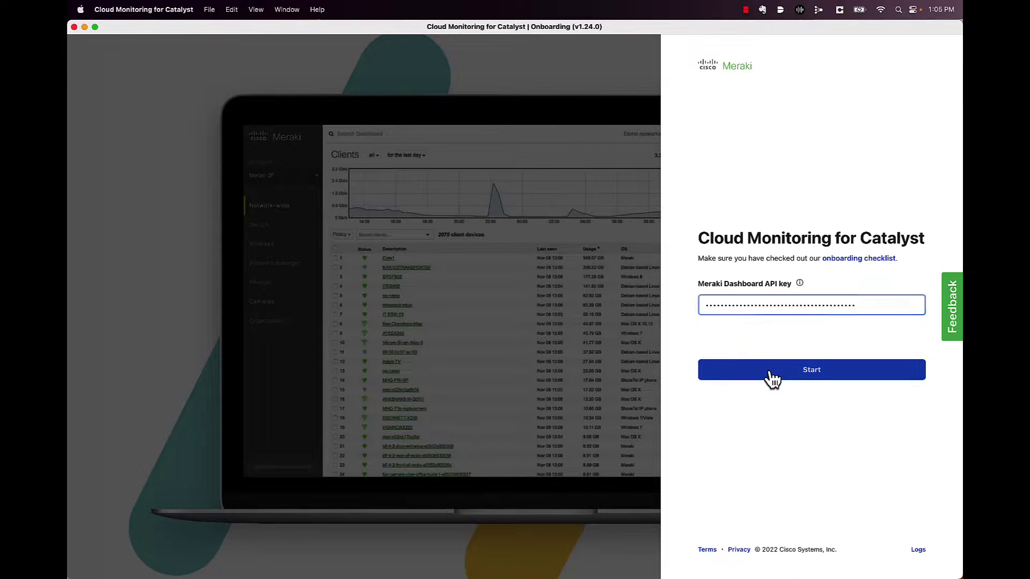
left_click(771, 373)
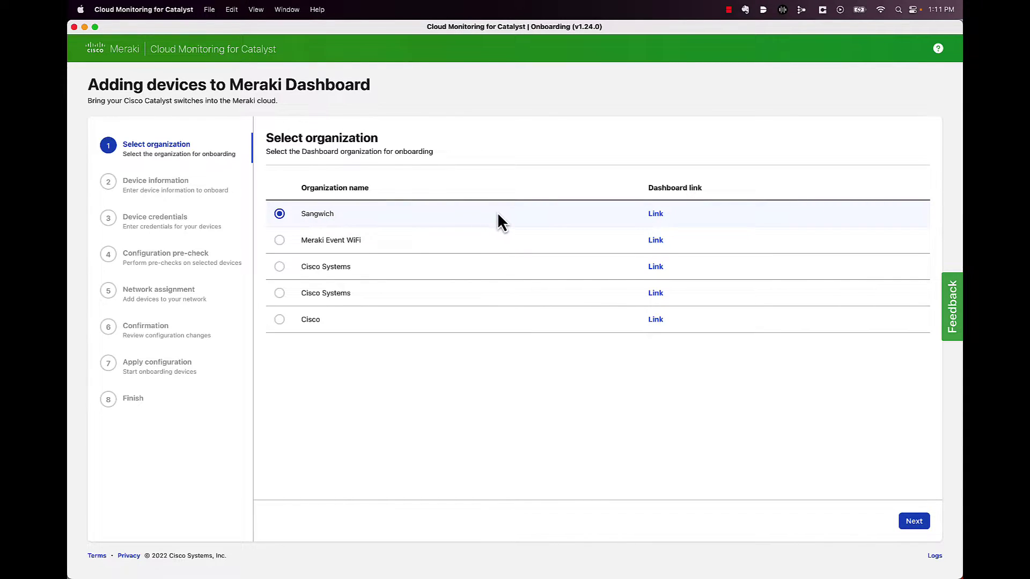
- Keep the Sangwich organization and add the switch at 192.168.128.191
left_click(914, 522)
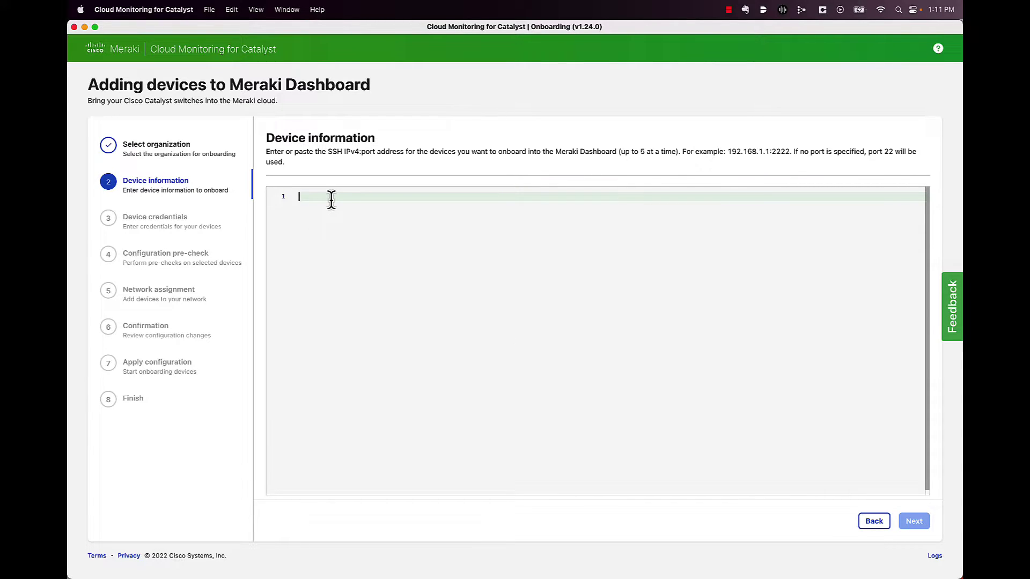
type("192.168.128.191")
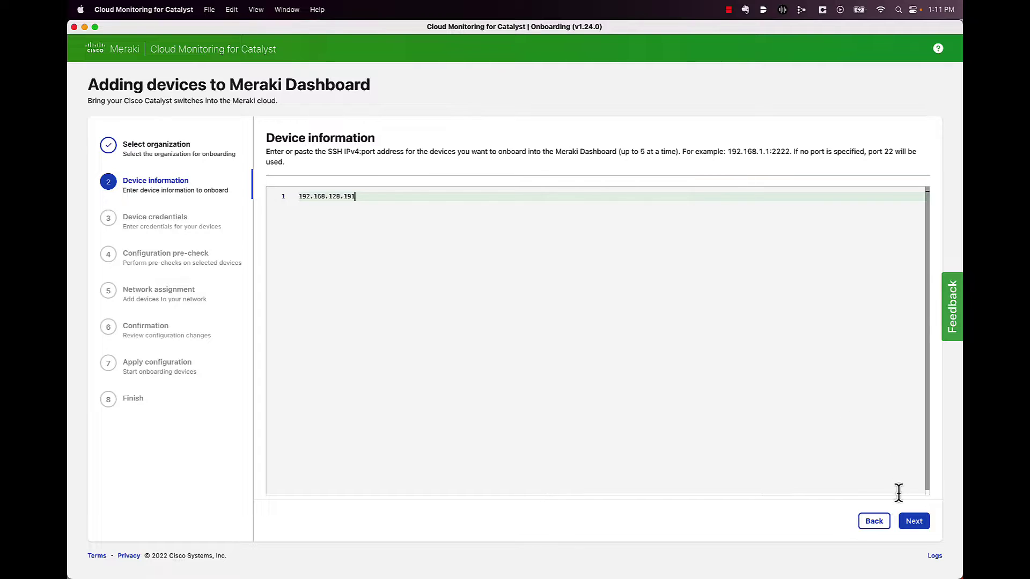
left_click(916, 523)
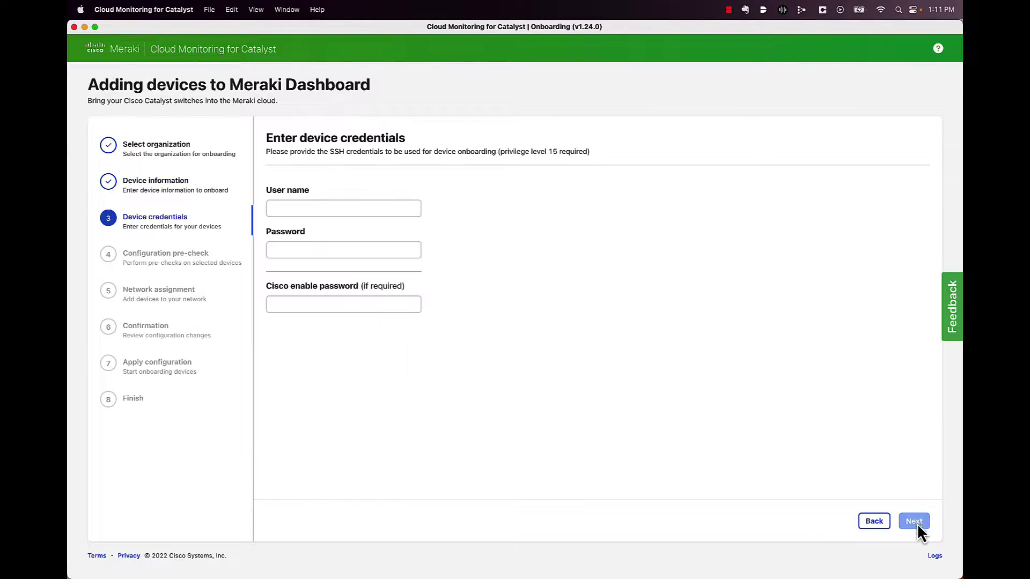
- Enter the switch's SSH user name and password, then continue to the configuration pre-check
left_click(349, 208)
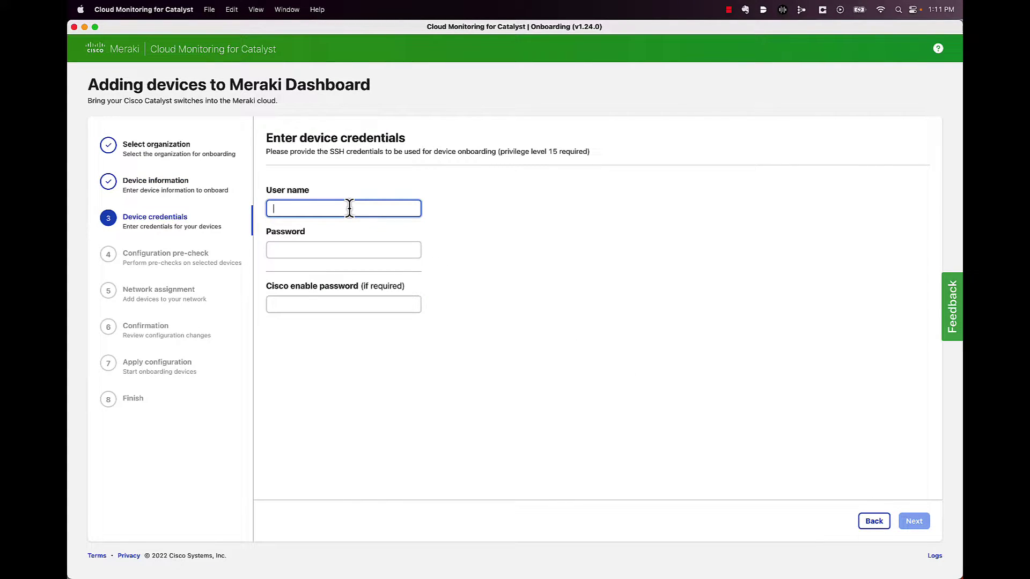
type("admin")
key("Tab")
type("••••••••••••••••")
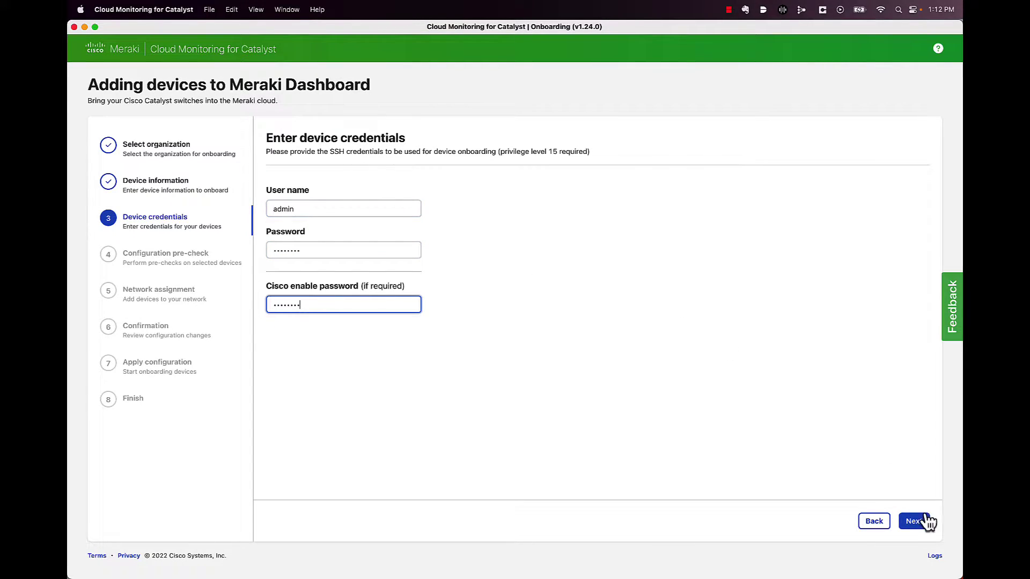
left_click(916, 522)
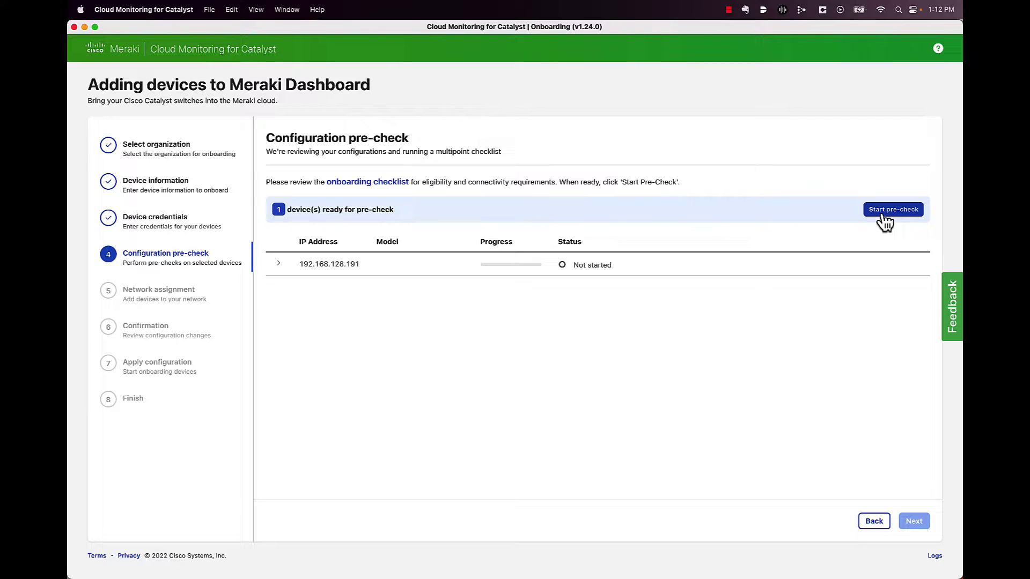
- Run the configuration pre-check on the switch and review its log
left_click(884, 220)
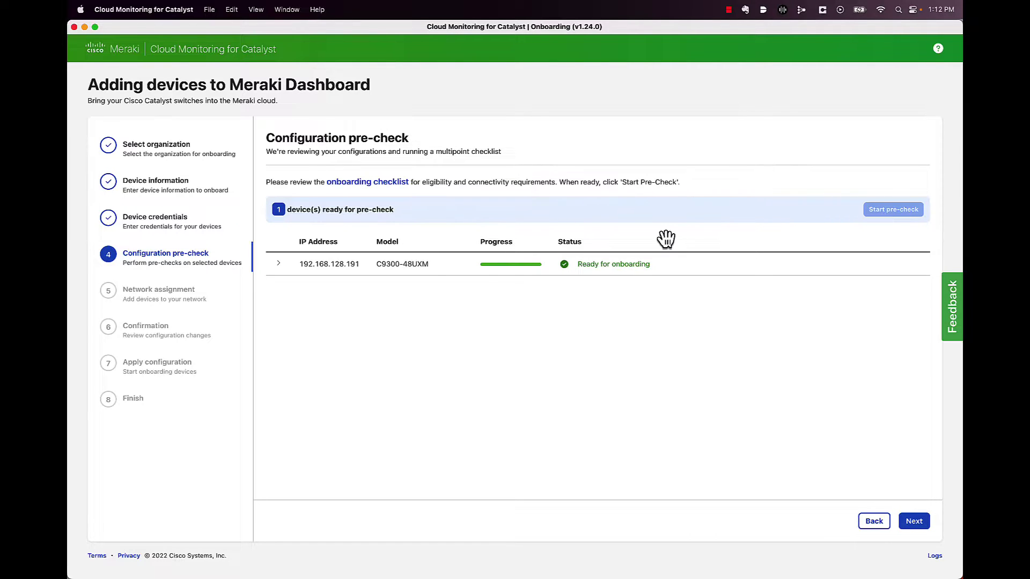
left_click(280, 268)
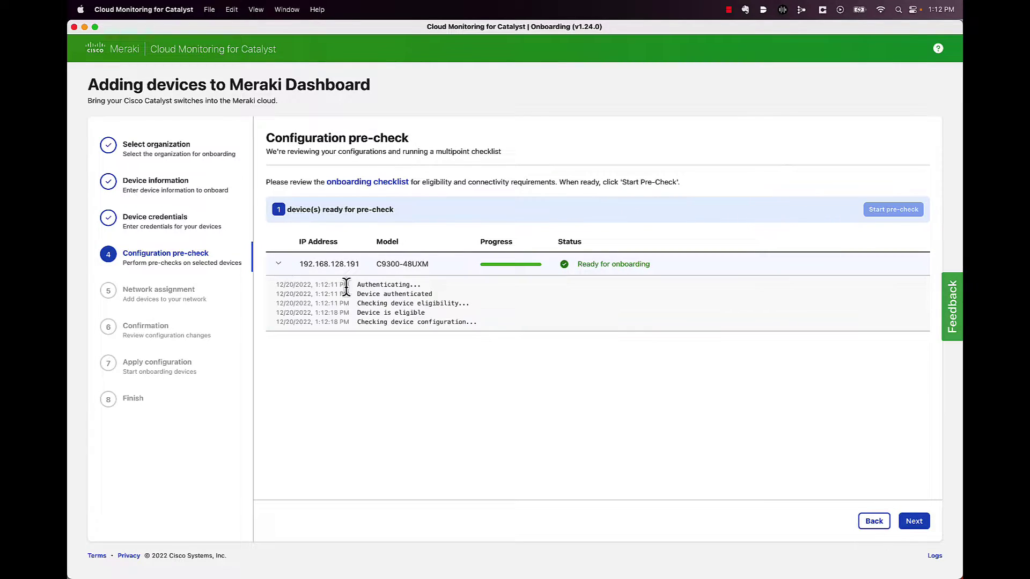
left_click(277, 263)
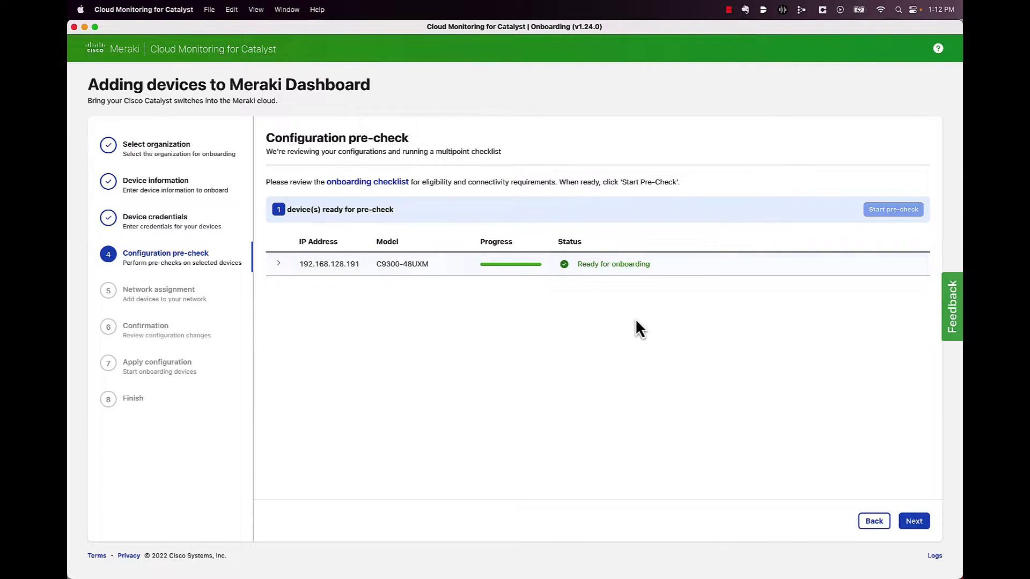
- Assign the switch to the Sangwich_Network network
left_click(914, 523)
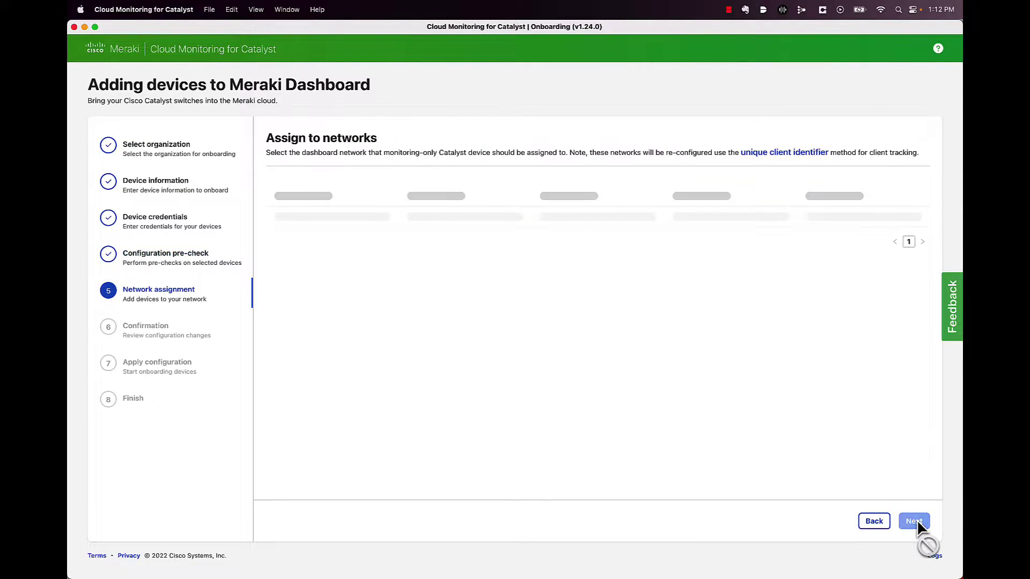
left_click(749, 221)
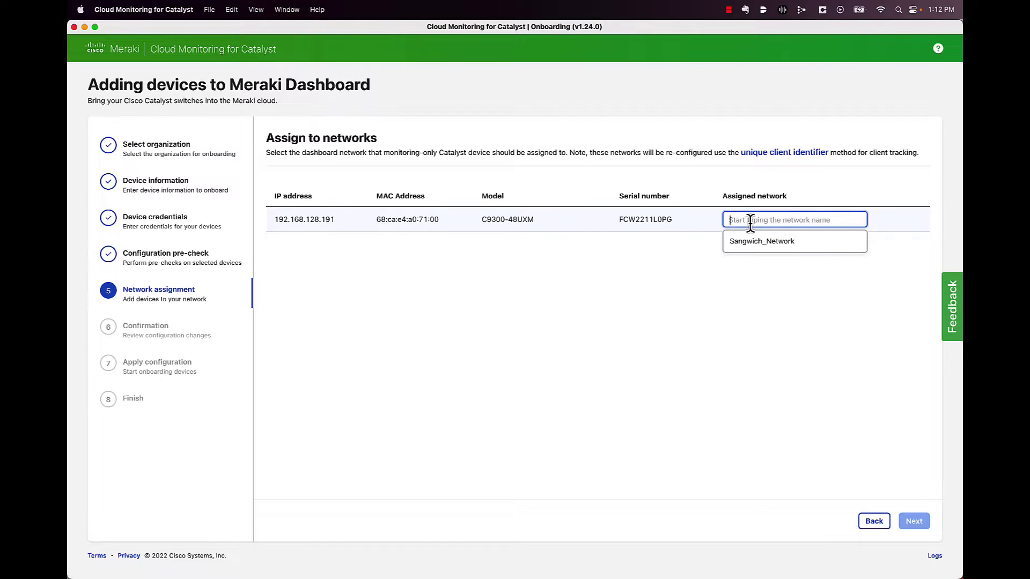
left_click(753, 242)
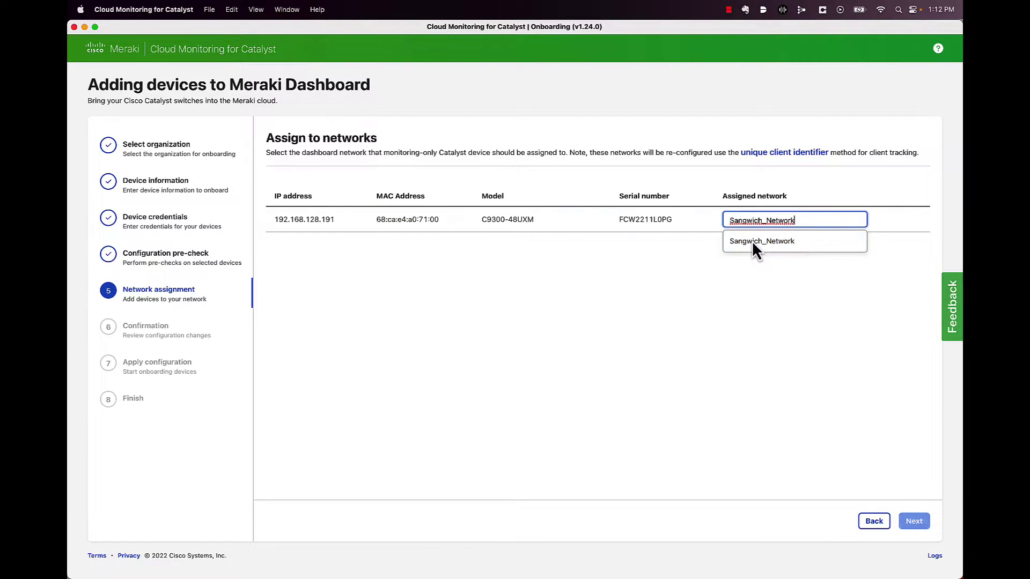
left_click(915, 523)
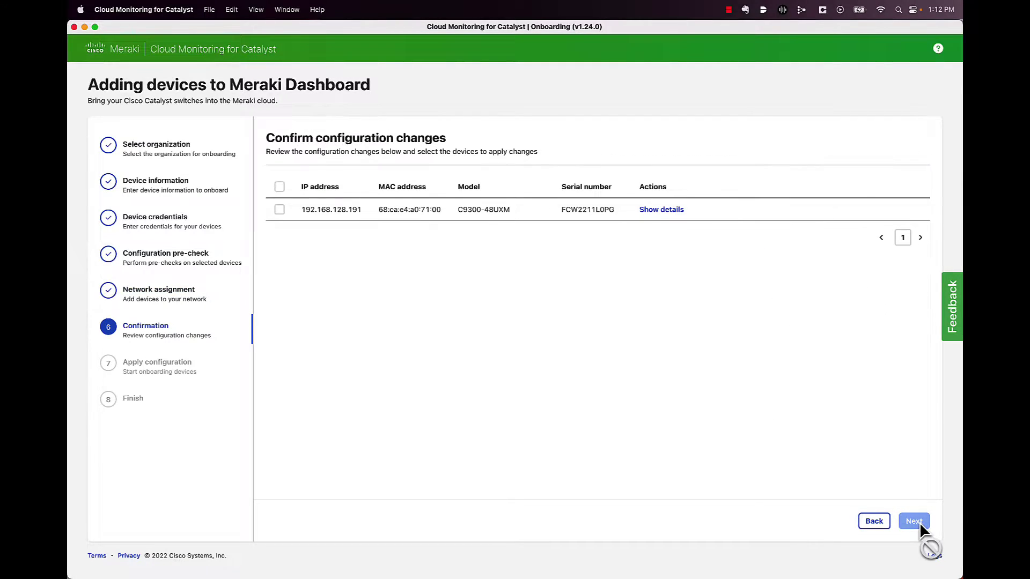
- Review the system services, secure cloud access and TLS tunnel changes, then select the switch
left_click(665, 210)
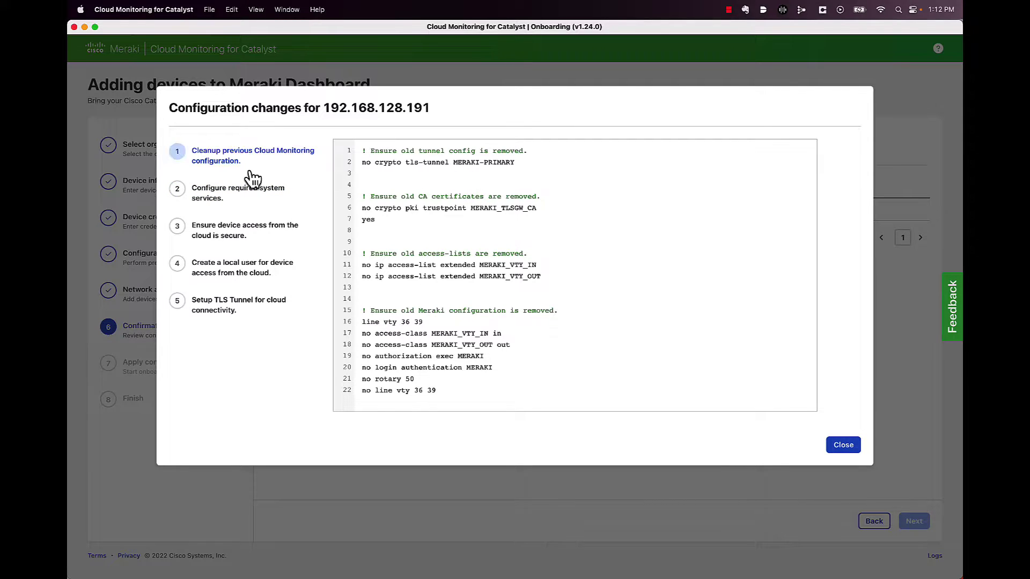
left_click(237, 196)
left_click(232, 234)
left_click(230, 304)
left_click(842, 446)
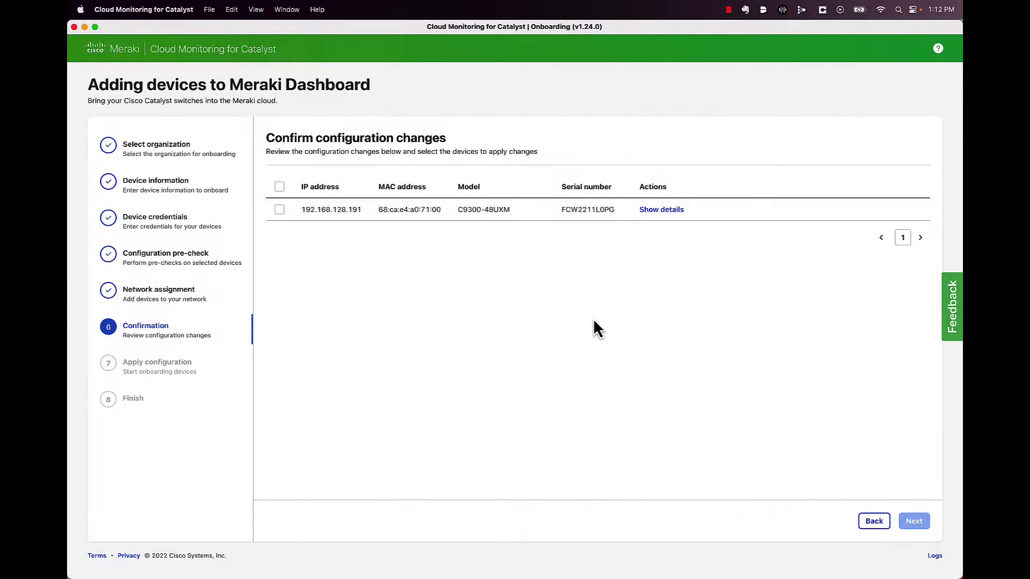
left_click(279, 209)
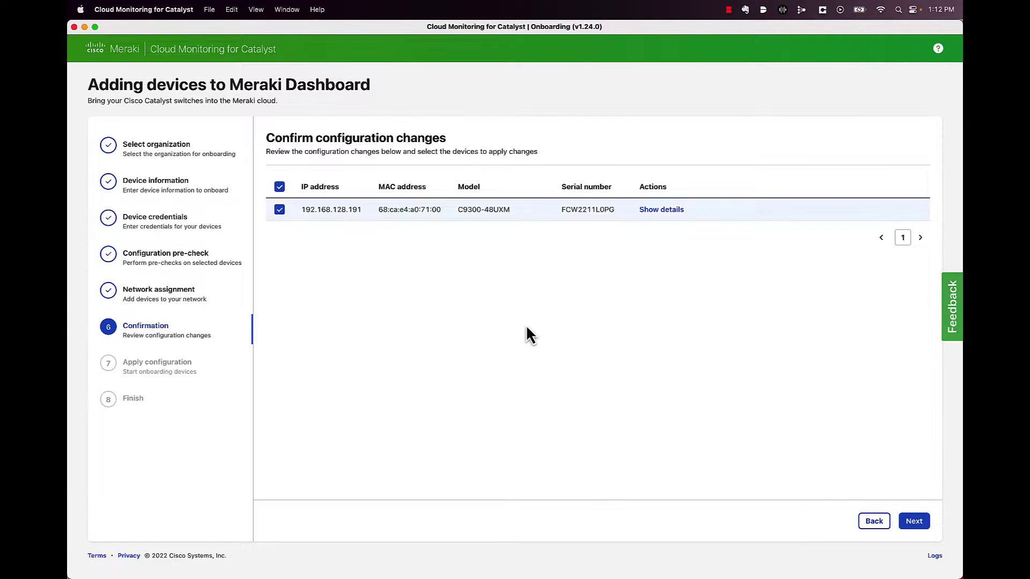
- Apply the configuration to 192.168.128.191, watch its log until connected, and dismiss the rating prompt
left_click(913, 521)
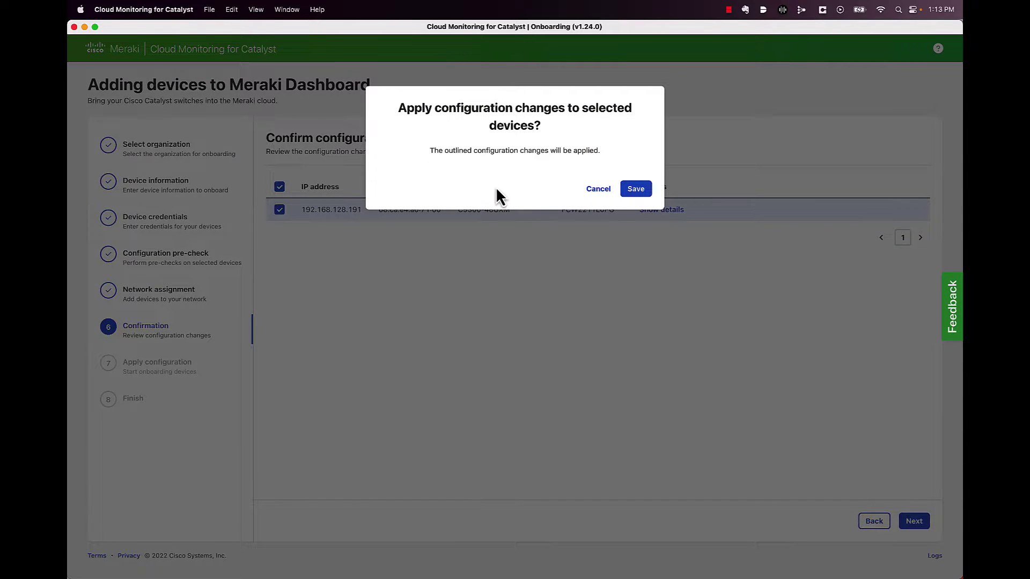
left_click(633, 190)
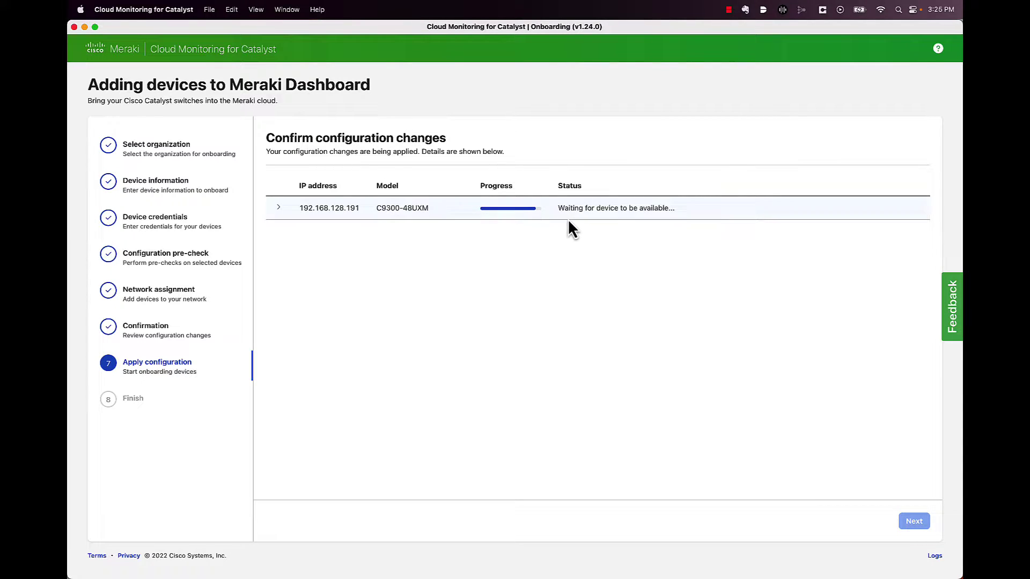
left_click(279, 210)
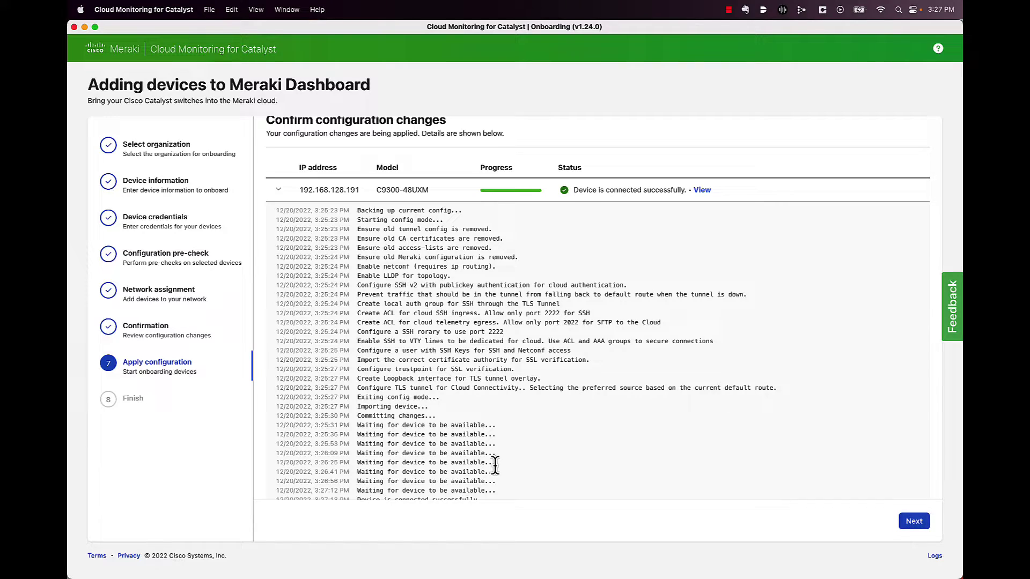
scroll(485, 437, "down", 1)
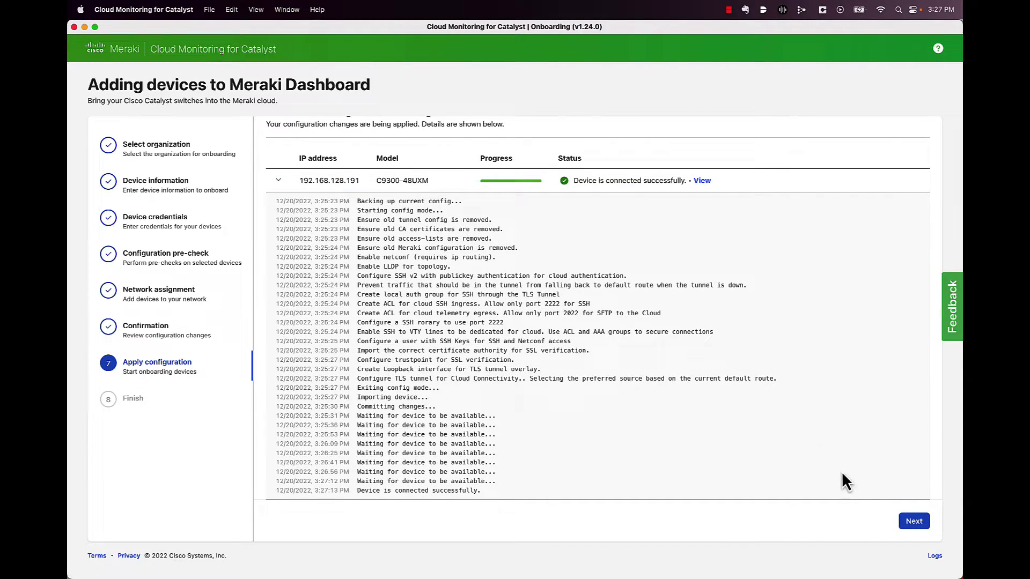
left_click(913, 522)
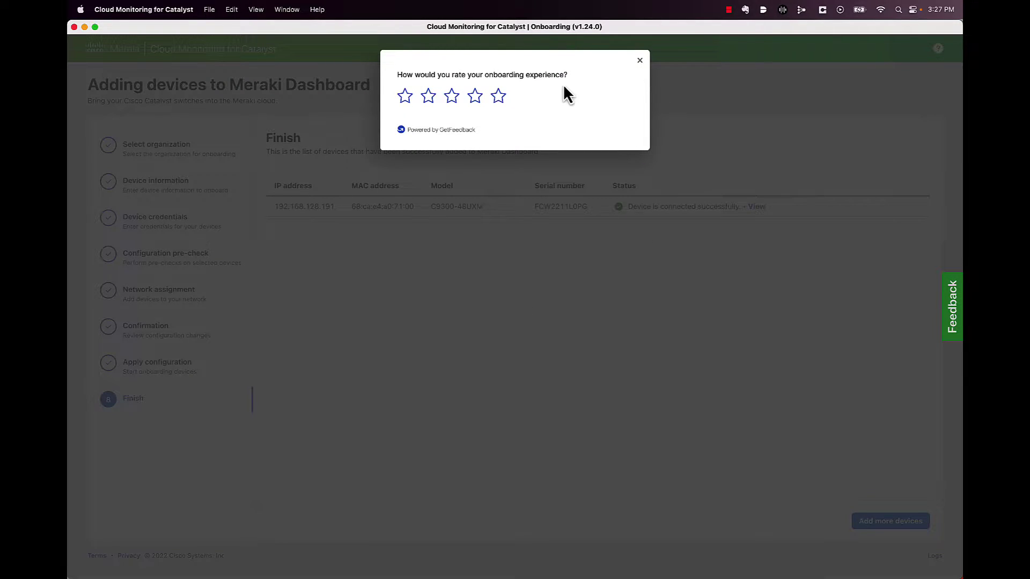
left_click(640, 61)
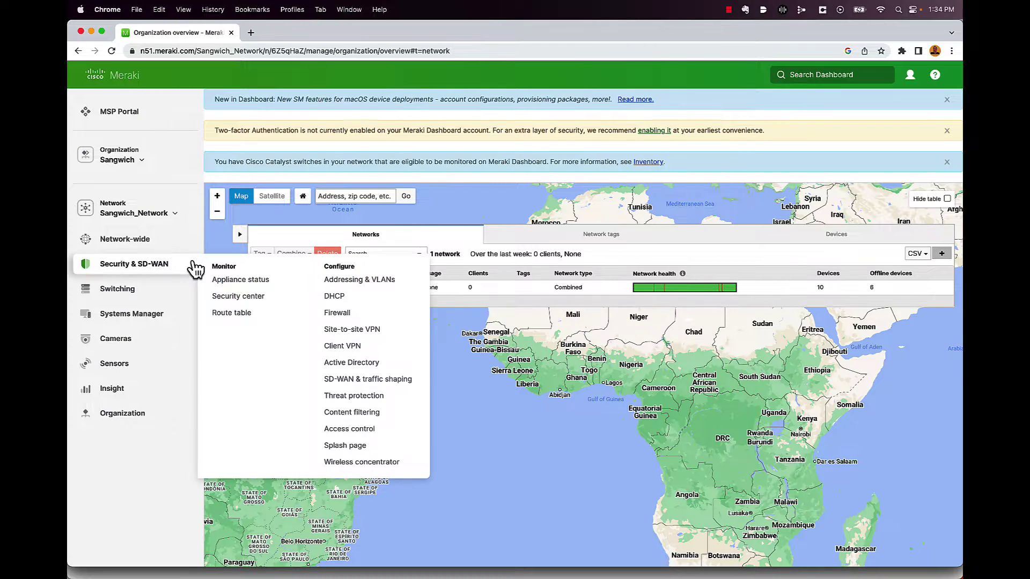
- Open Switching > Switches and highlight the core switch's IOS XE 17.6.4 firmware
mouse_move(129, 295)
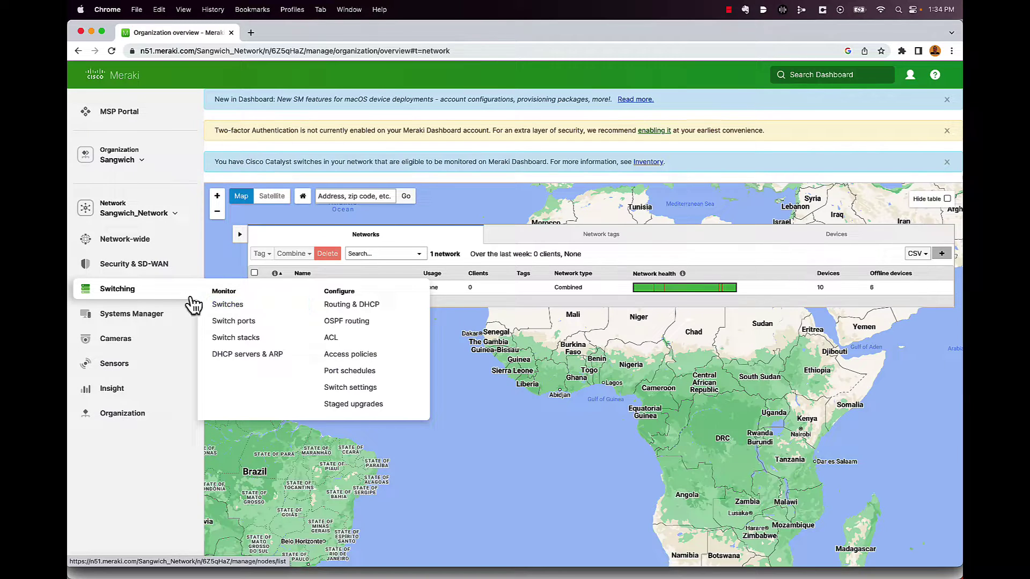
left_click(228, 306)
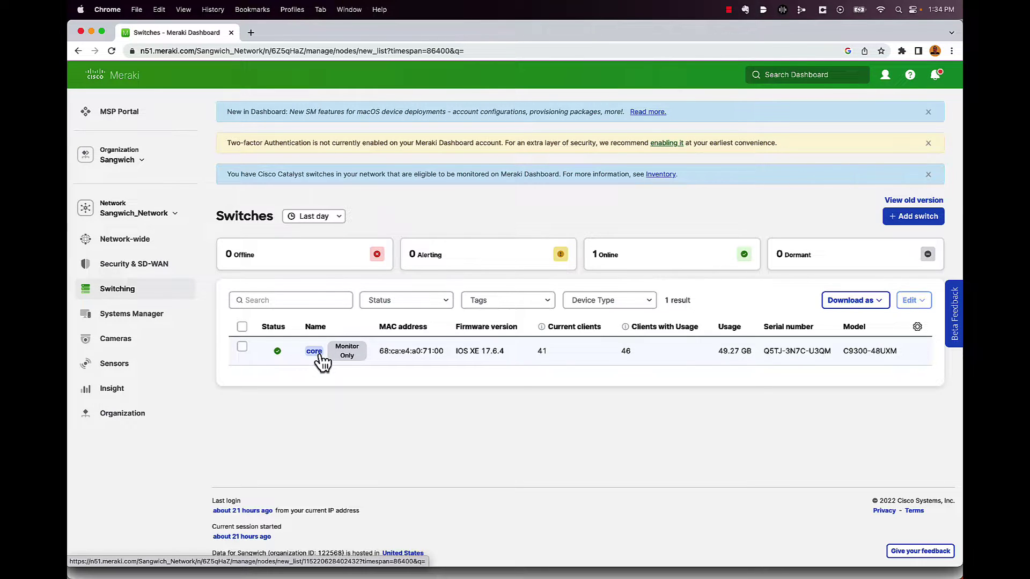
mouse_move(346, 360)
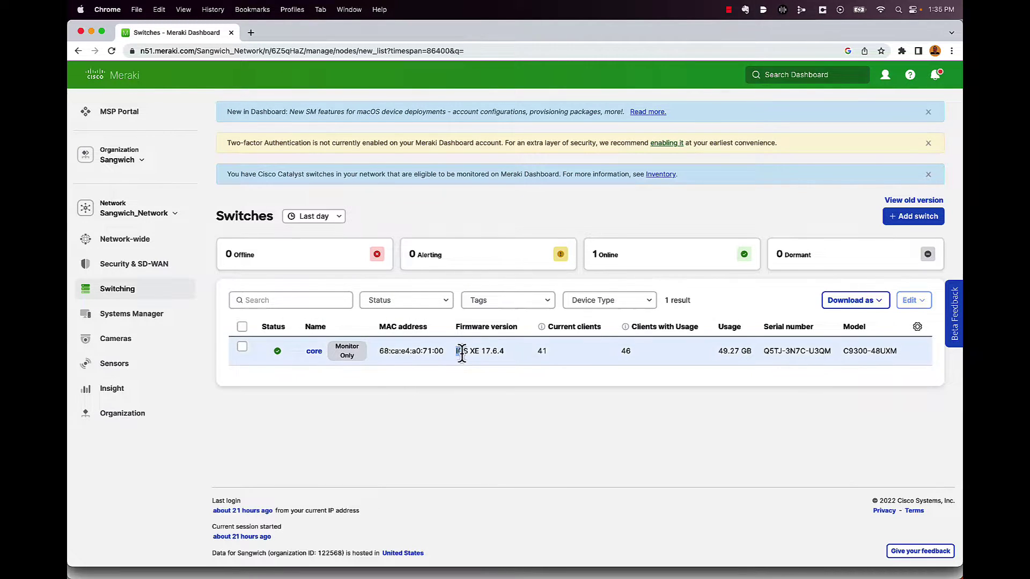
left_click_drag(455, 352, 503, 353)
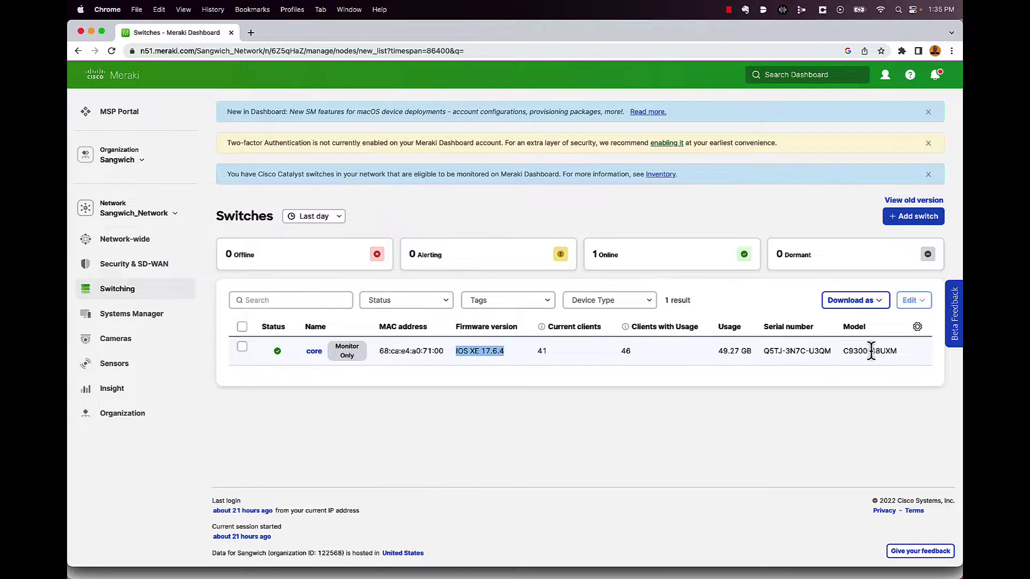
left_click(854, 391)
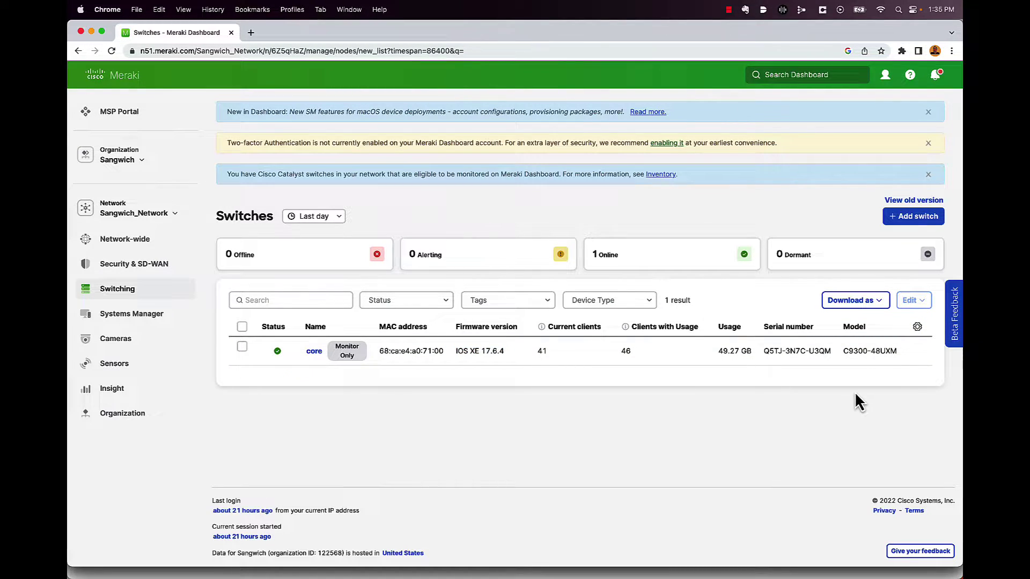
left_click(918, 328)
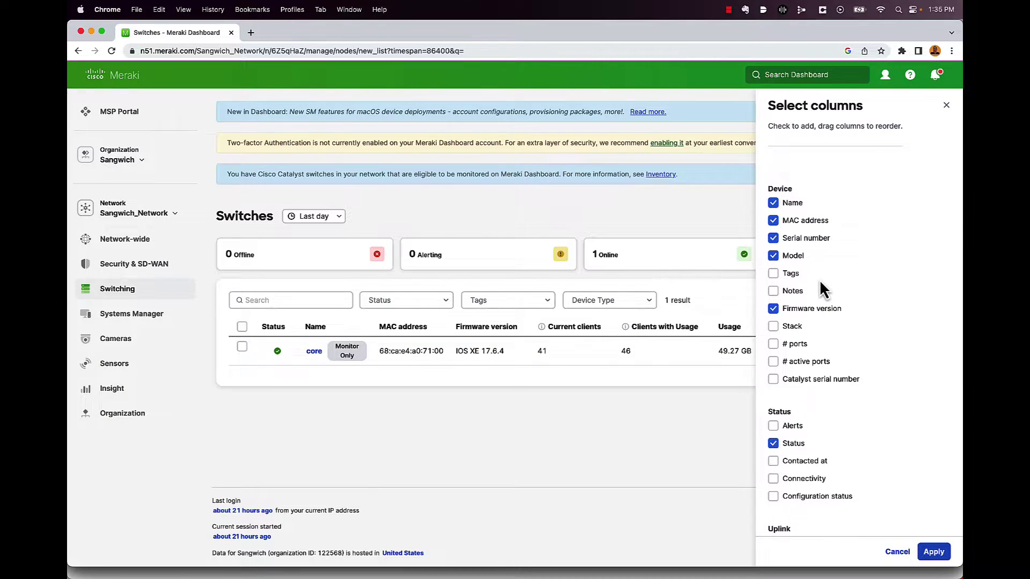
scroll(798, 270, "down", 2)
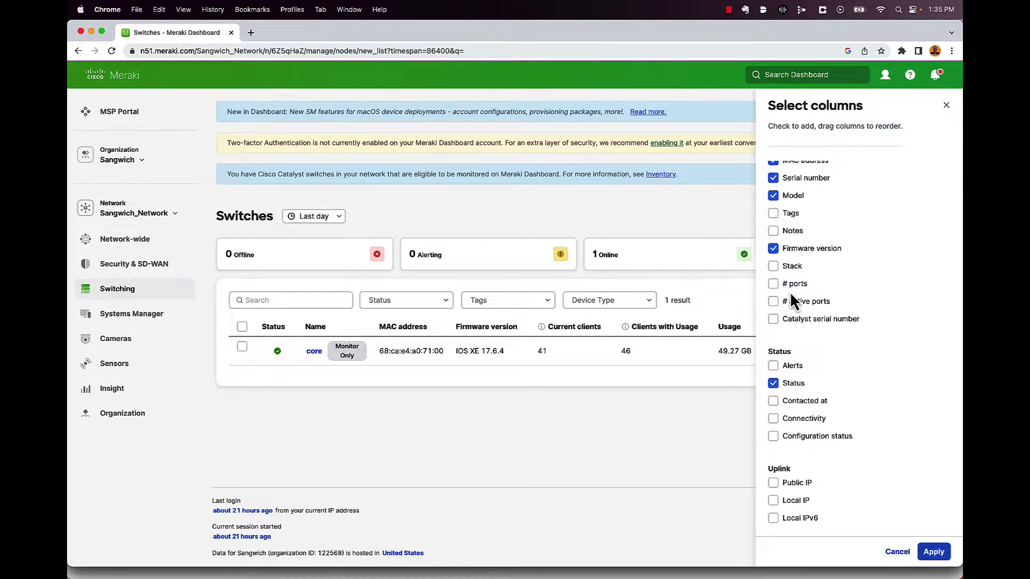
scroll(789, 291, "up", 2)
scroll(792, 244, "down", 7)
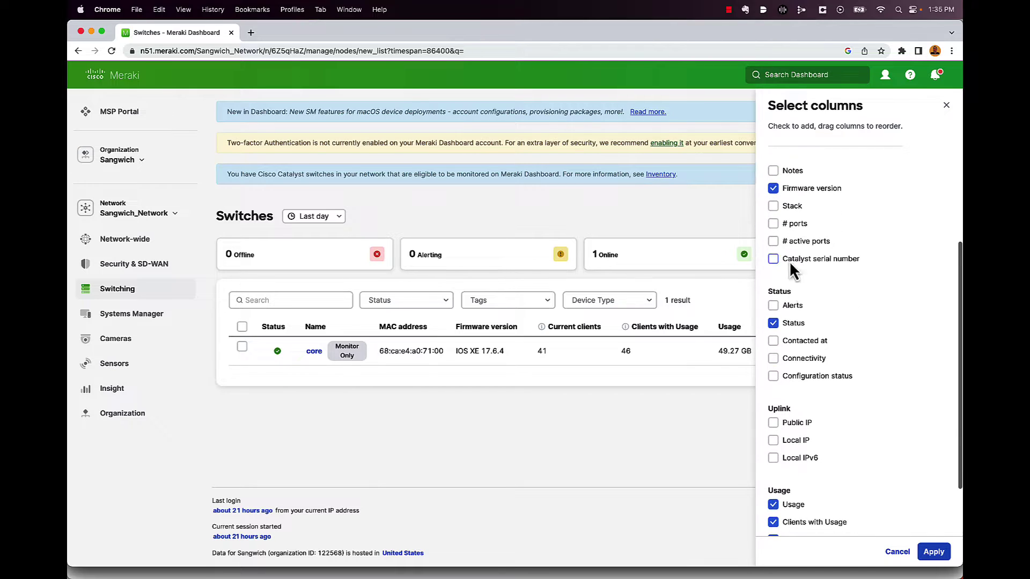
left_click(890, 551)
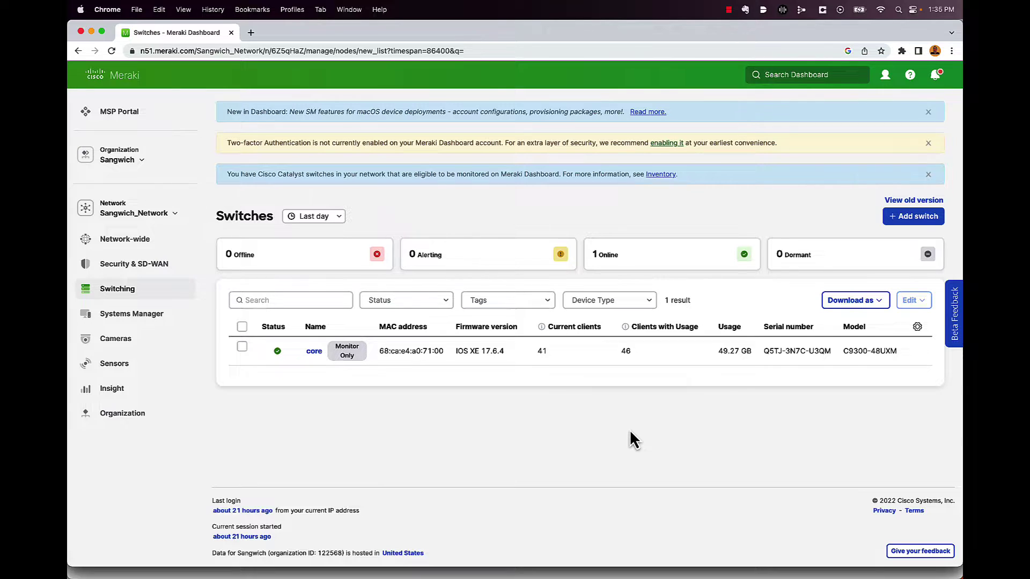
- Open the core switch's detail page and scroll through its ports, connectivity, client usage and clients
left_click(315, 354)
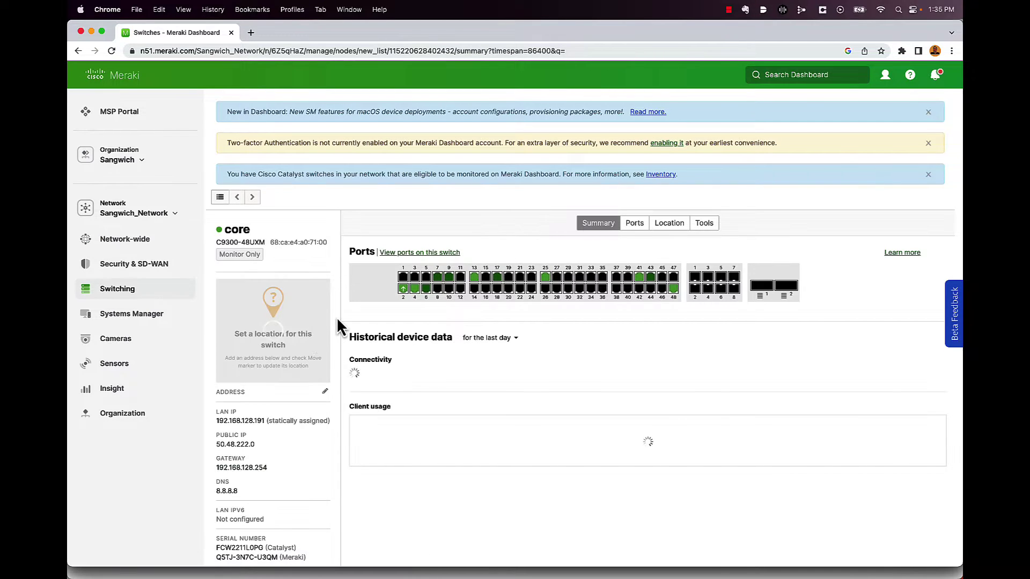
scroll(350, 252, "down", 1)
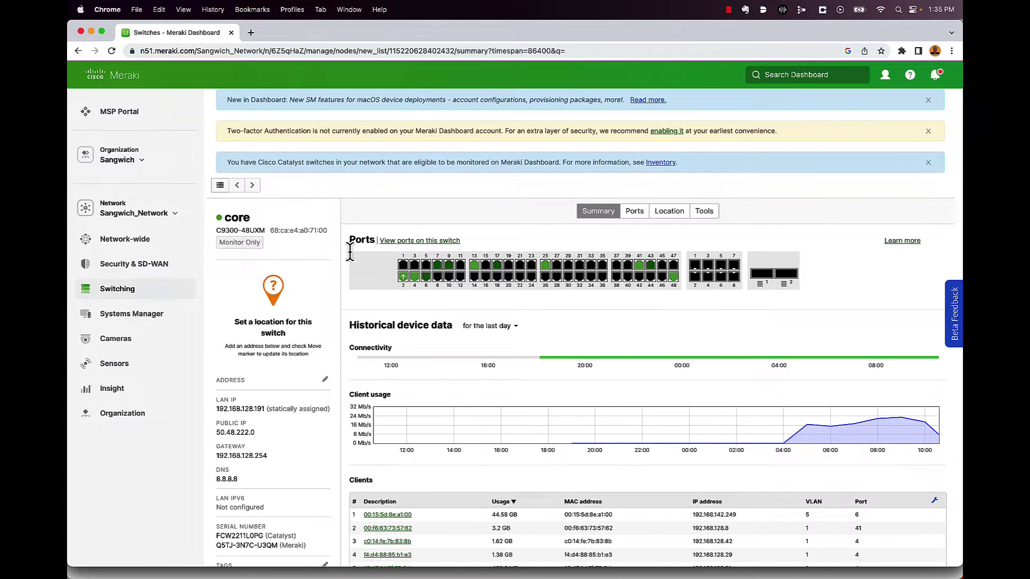
scroll(350, 252, "down", 1)
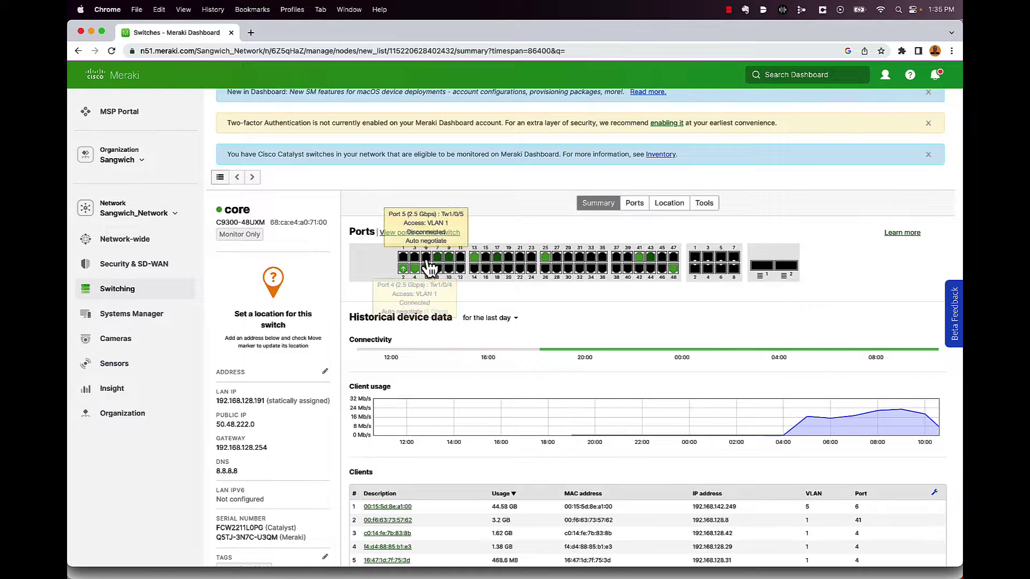
mouse_move(438, 259)
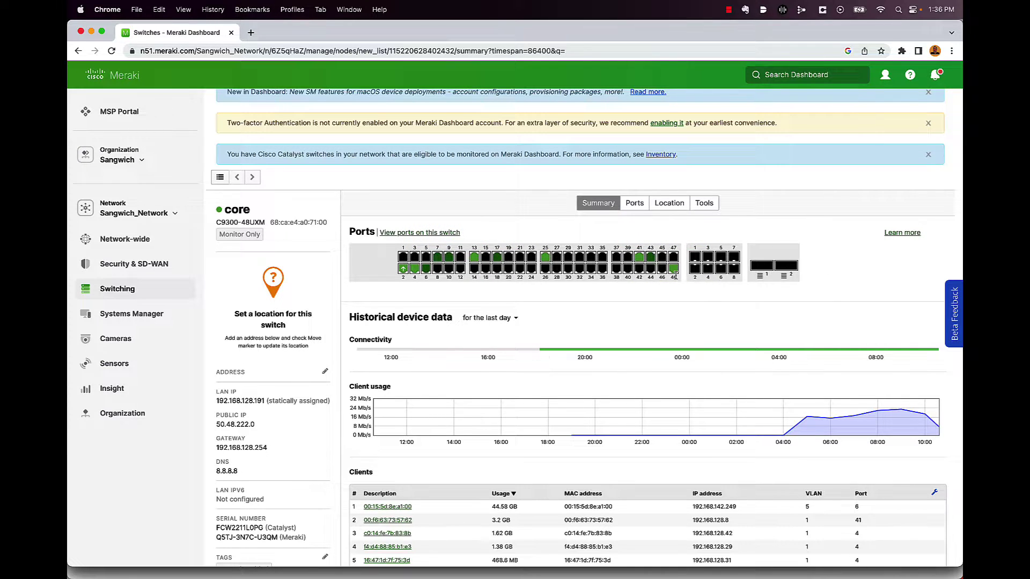
scroll(669, 294, "down", 1)
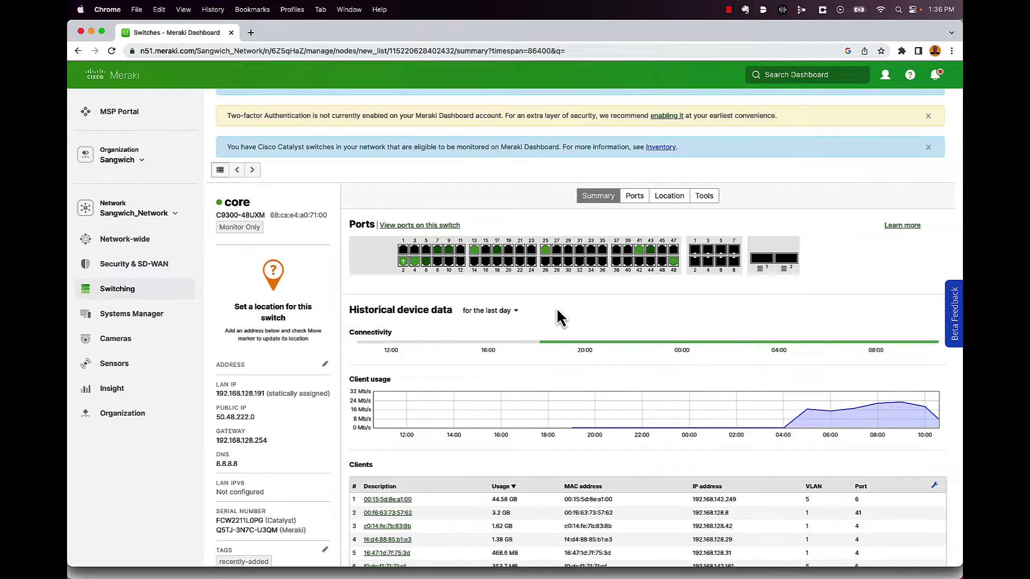
scroll(559, 318, "down", 3)
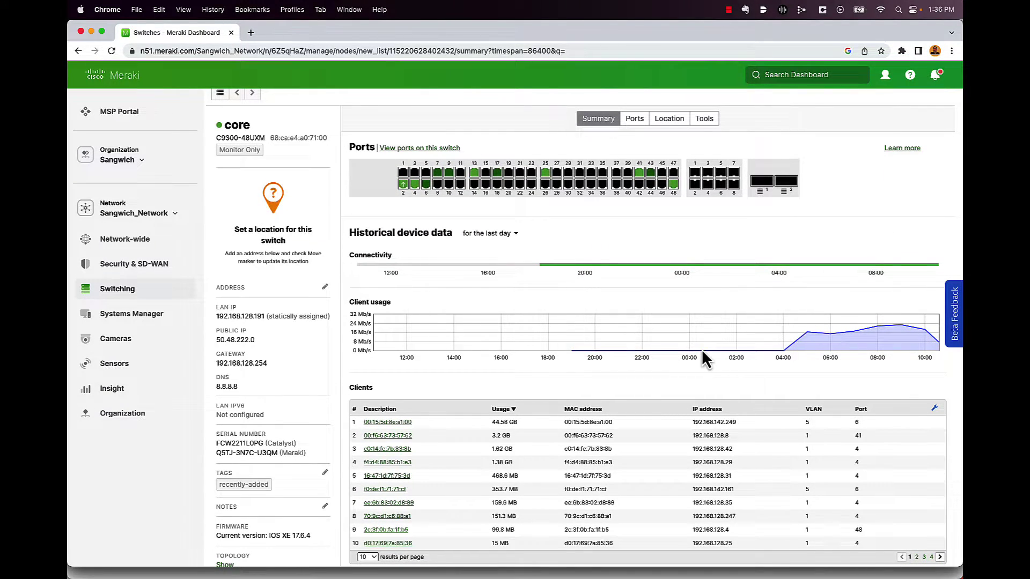
scroll(703, 343, "down", 3)
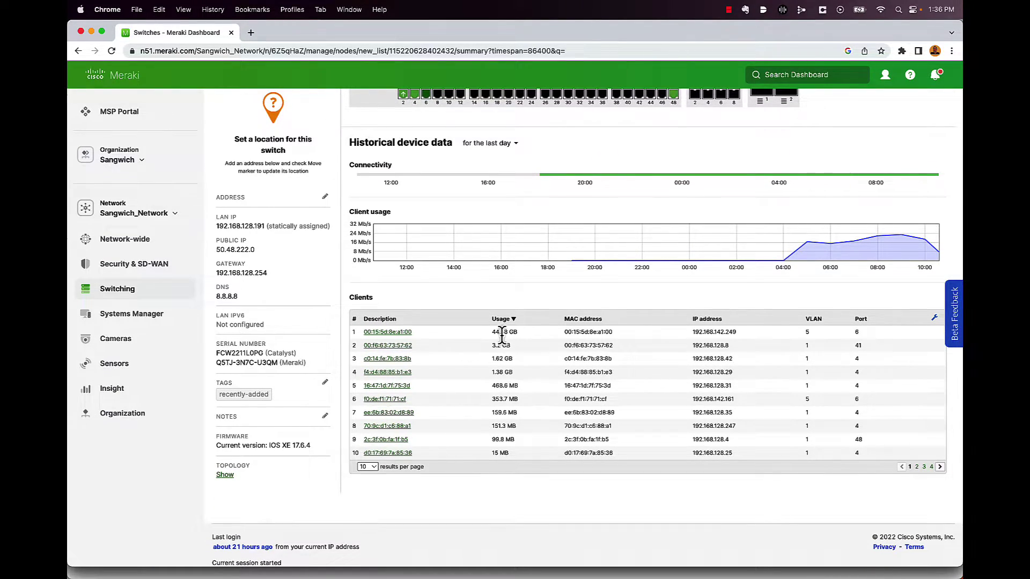
scroll(488, 395, "up", 1)
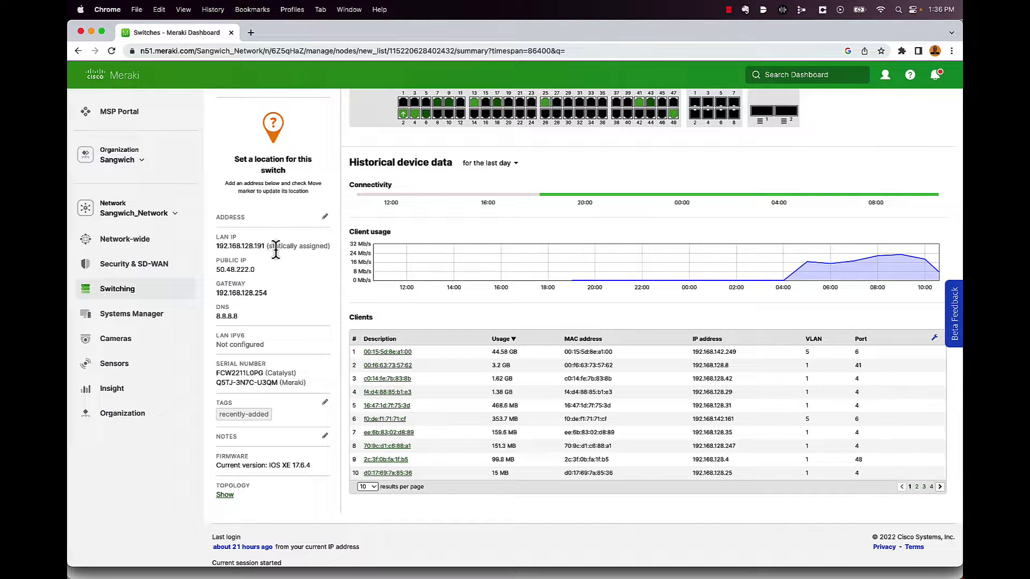
scroll(261, 251, "down", 1)
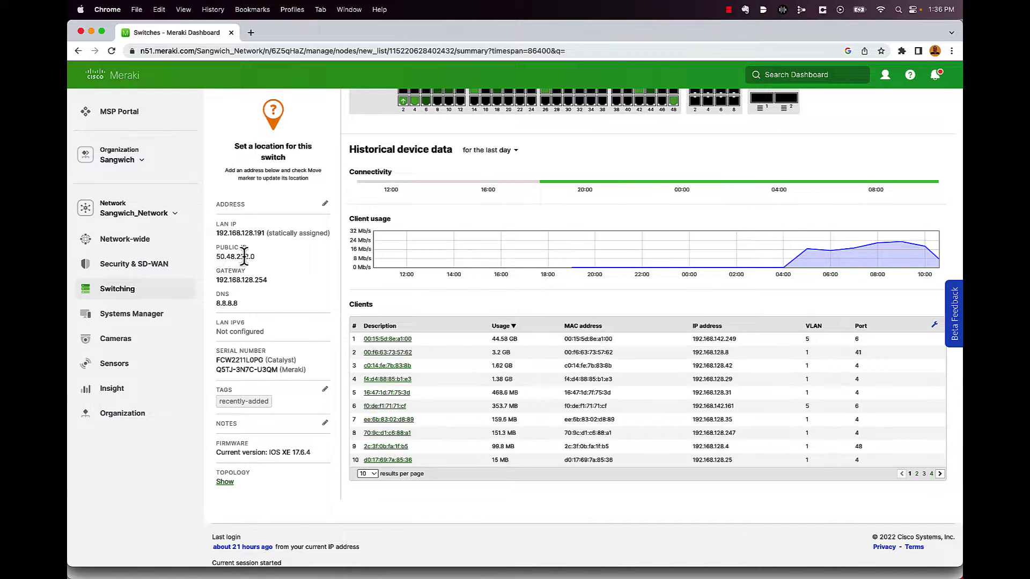
scroll(244, 256, "down", 1)
scroll(249, 265, "down", 3)
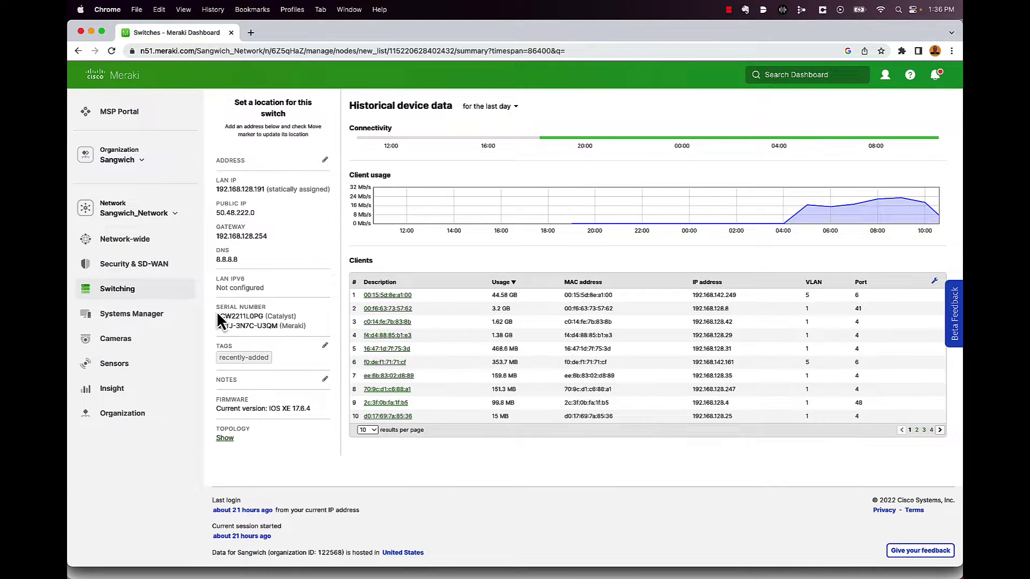
- Select the Catalyst and Meraki serial numbers in the switch details panel
left_click_drag(216, 316, 298, 317)
left_click_drag(217, 327, 307, 342)
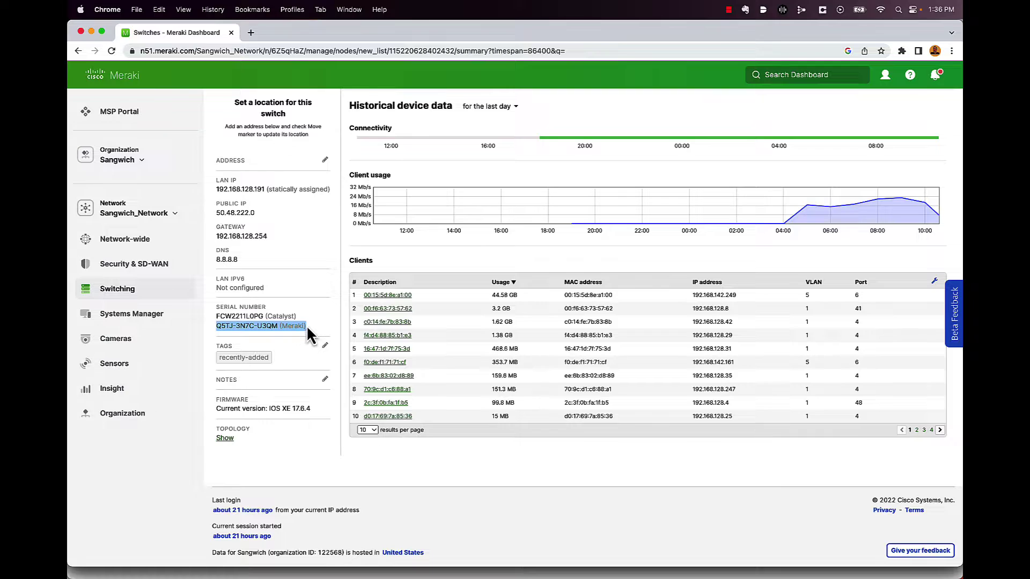
left_click(311, 332)
triple_click(266, 328)
left_click(279, 316)
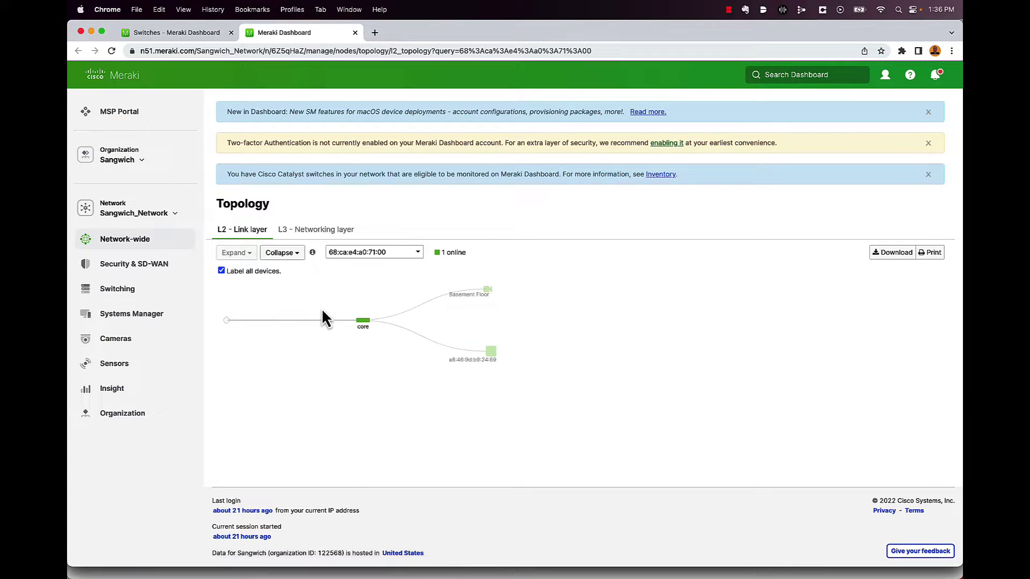
mouse_move(363, 324)
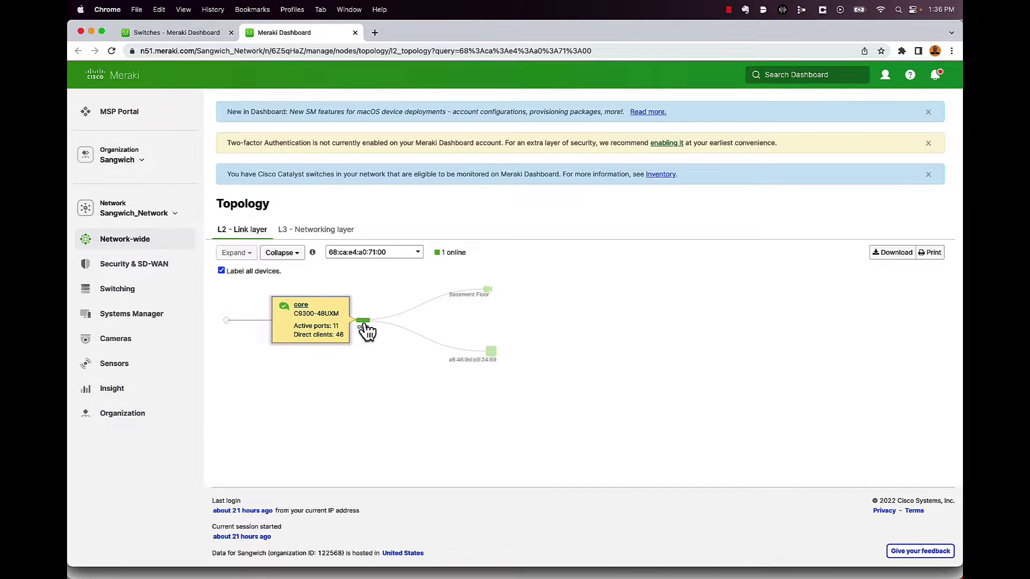
mouse_move(489, 296)
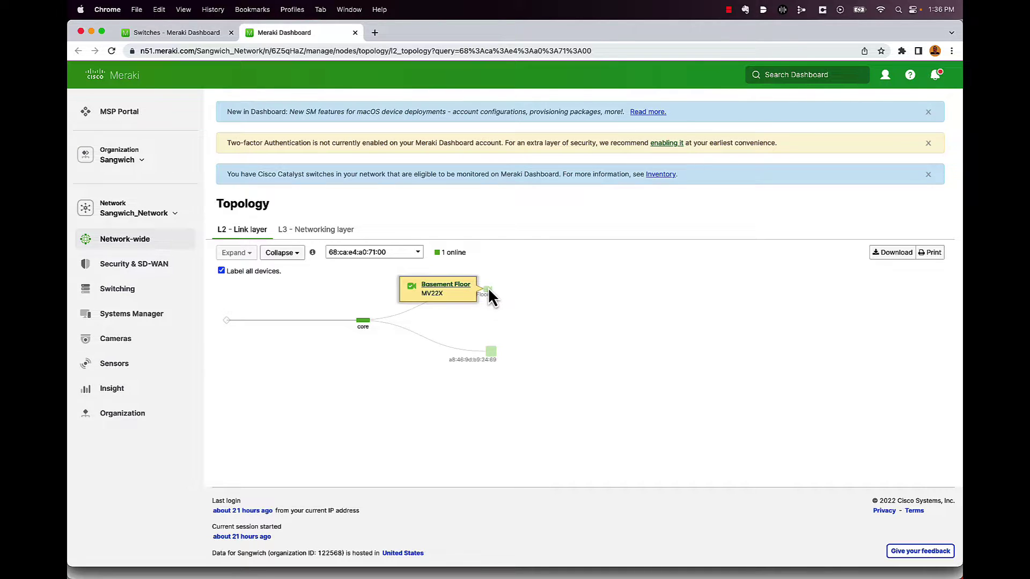
mouse_move(493, 355)
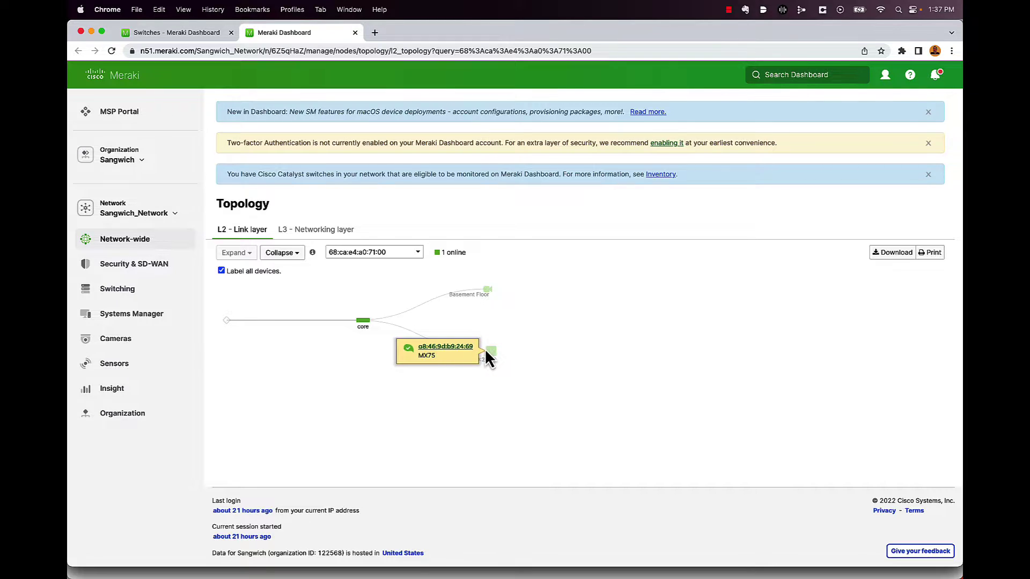
left_click(355, 33)
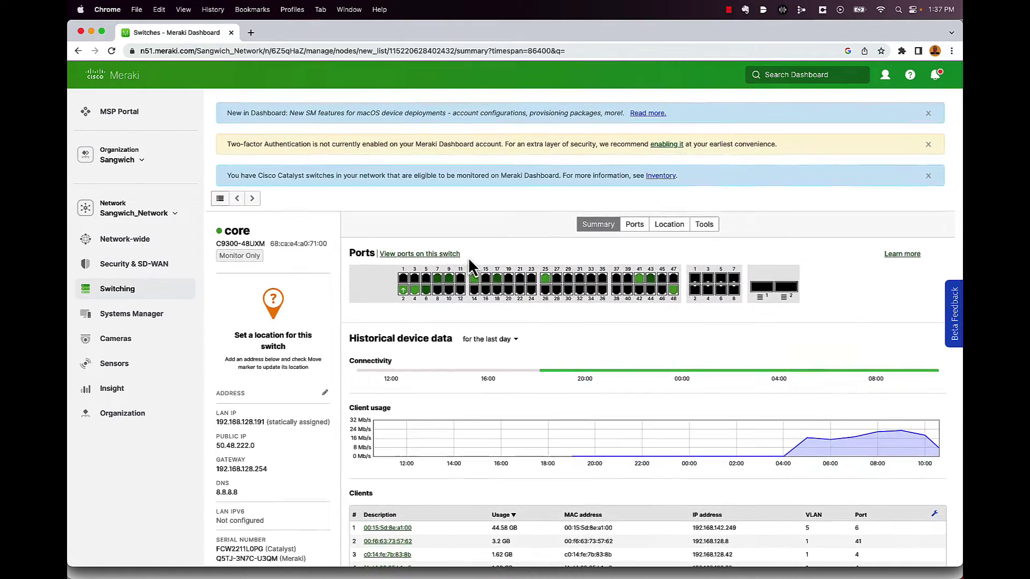
left_click(635, 226)
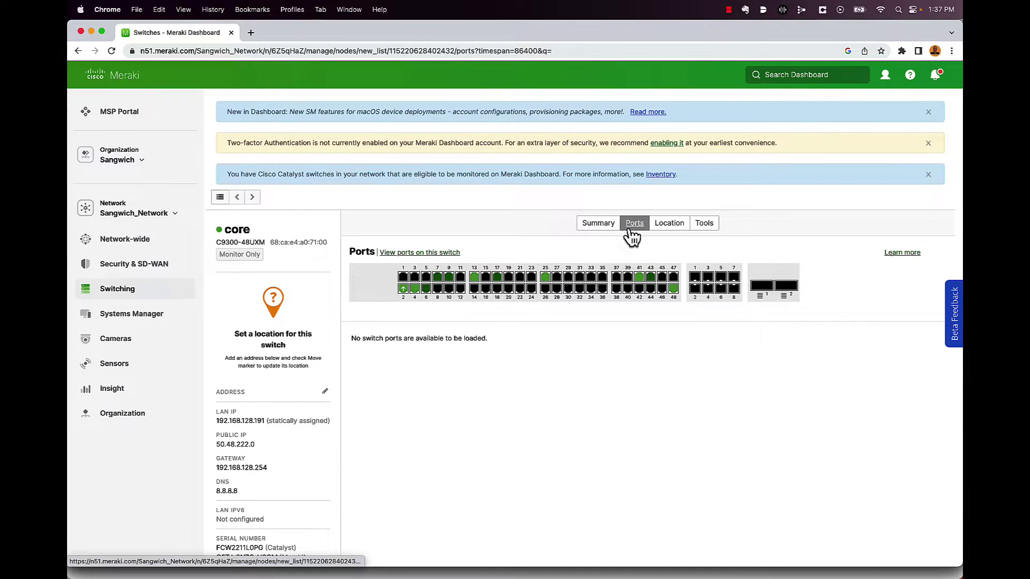
scroll(563, 279, "down", 3)
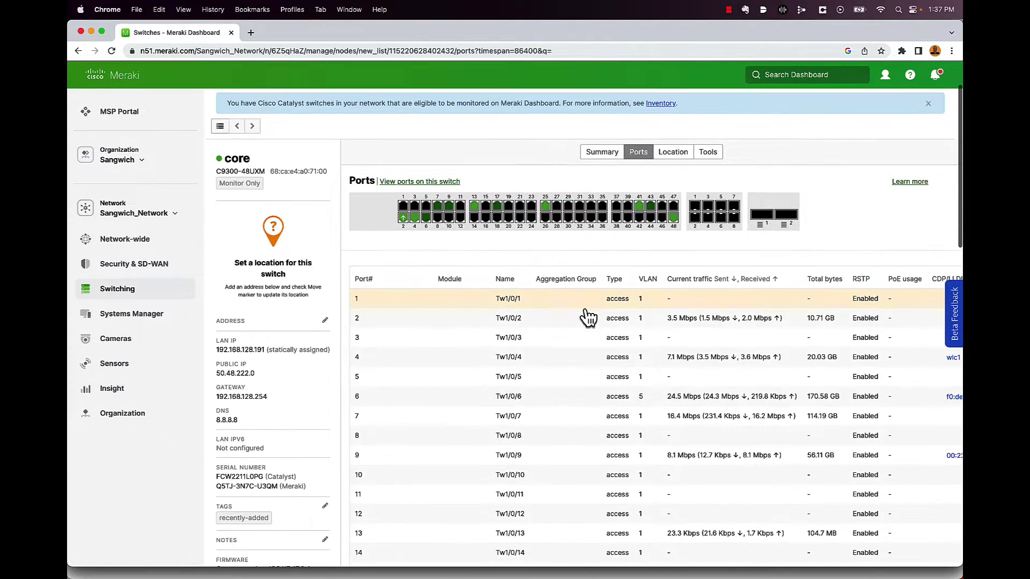
scroll(587, 317, "down", 1)
scroll(595, 365, "right", 2)
scroll(596, 369, "right", 1)
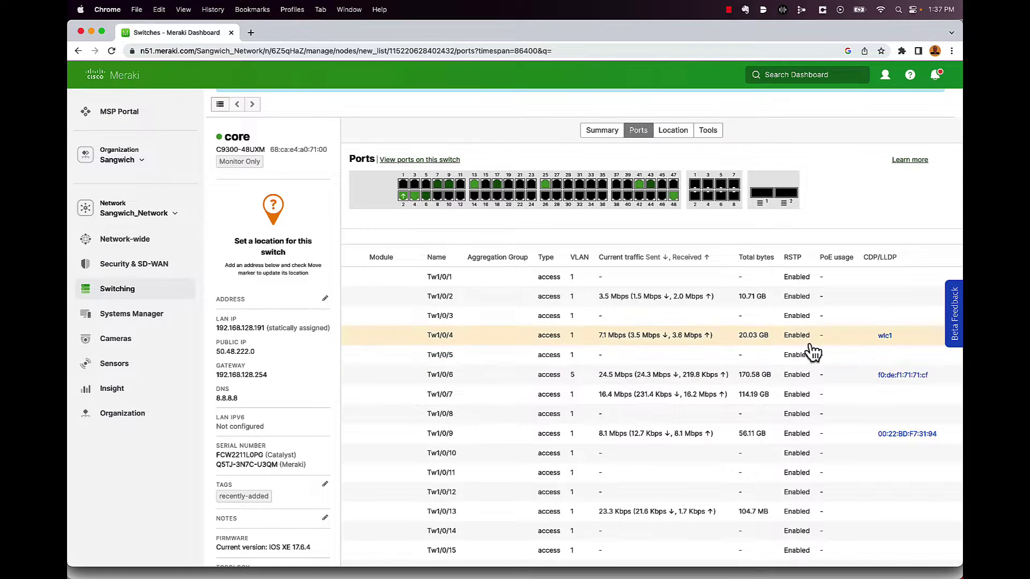
scroll(858, 349, "down", 1)
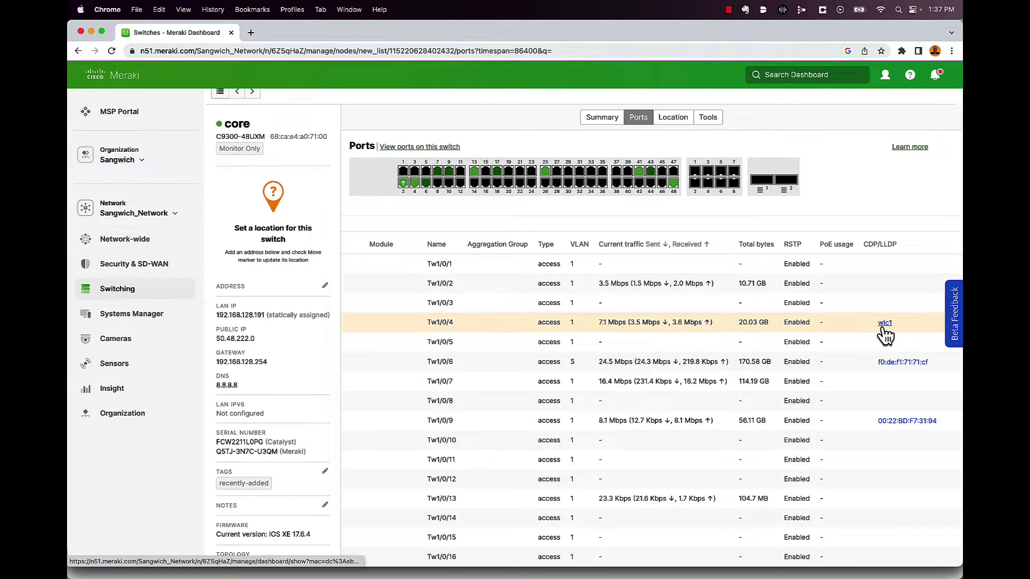
scroll(885, 335, "down", 1)
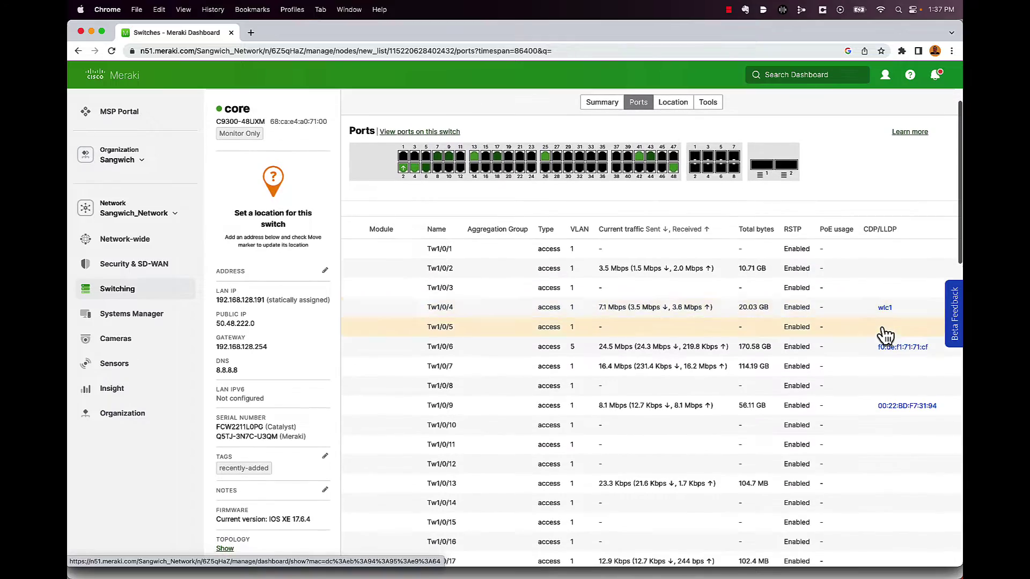
scroll(885, 357, "down", 4)
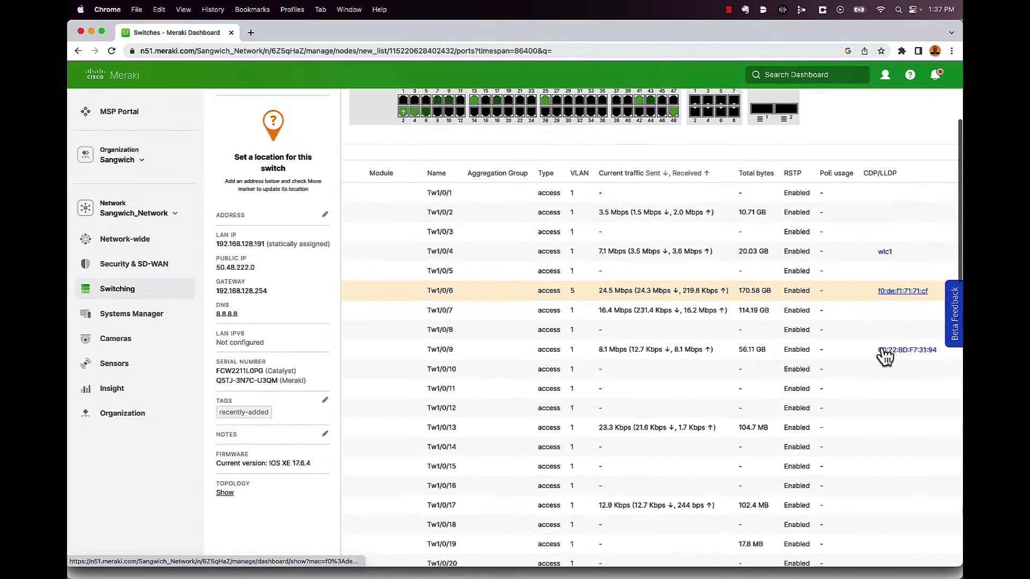
scroll(885, 356, "right", 4)
scroll(885, 357, "right", 8)
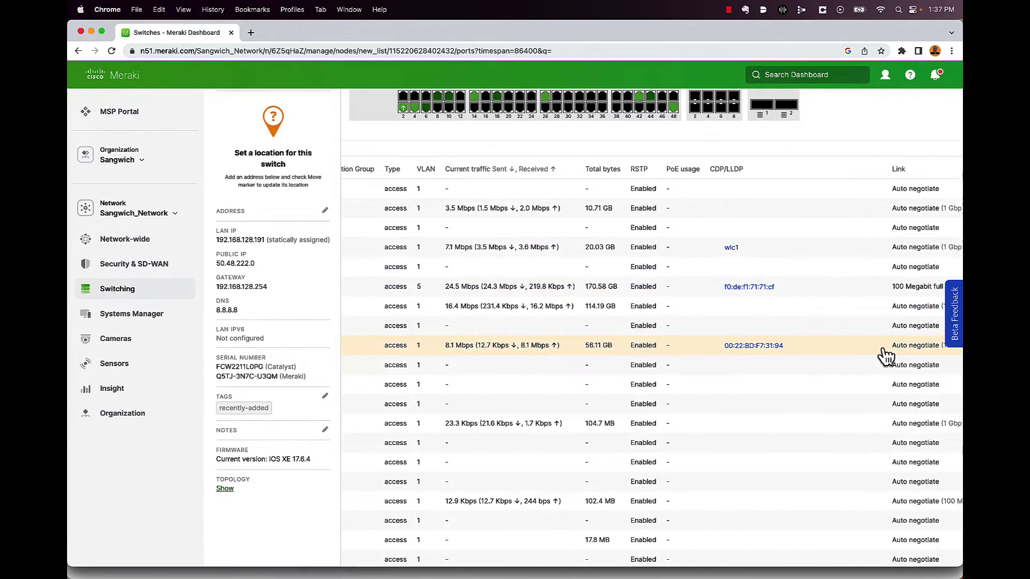
scroll(885, 355, "right", 1)
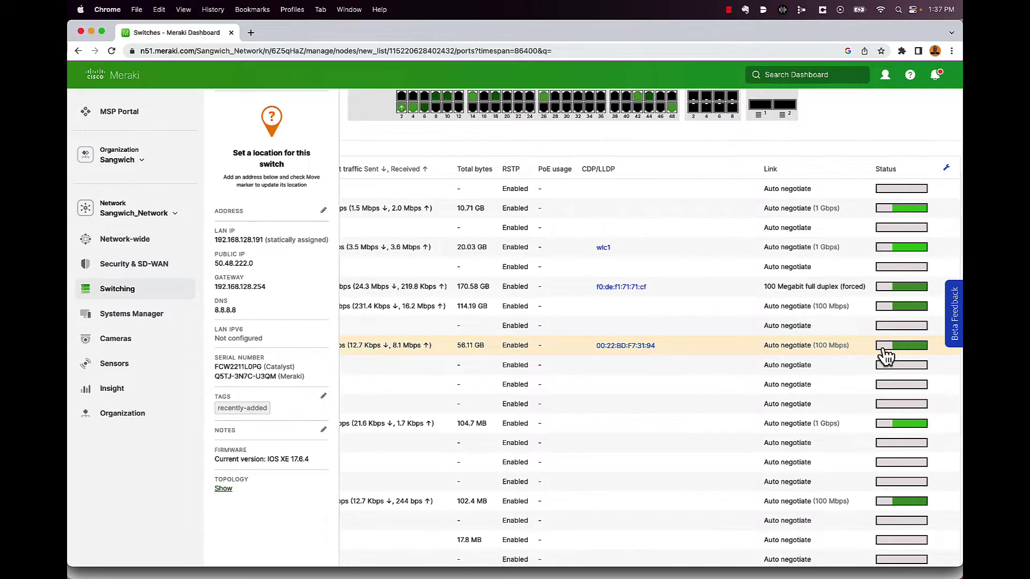
scroll(899, 266, "left", 7)
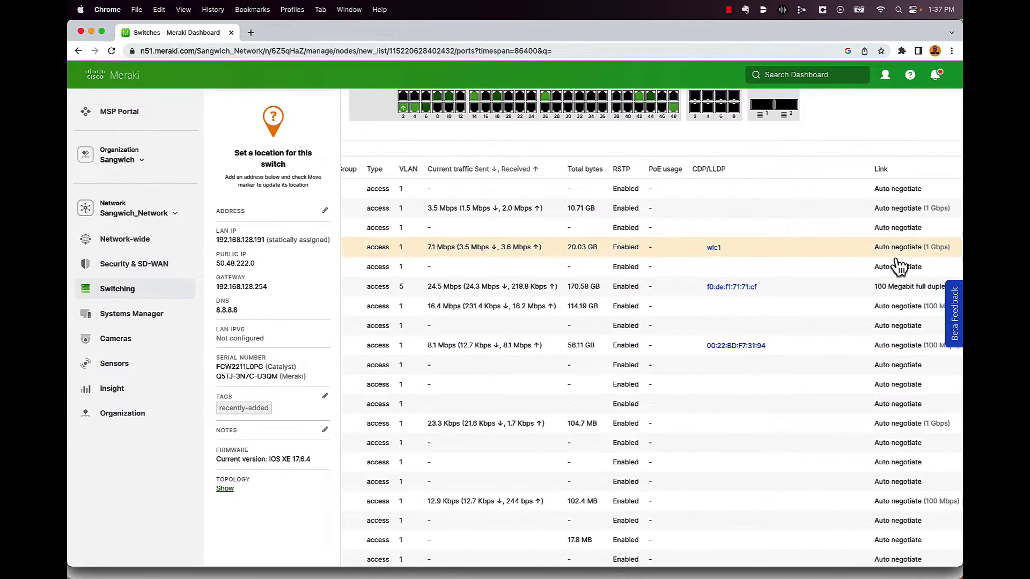
scroll(899, 266, "left", 5)
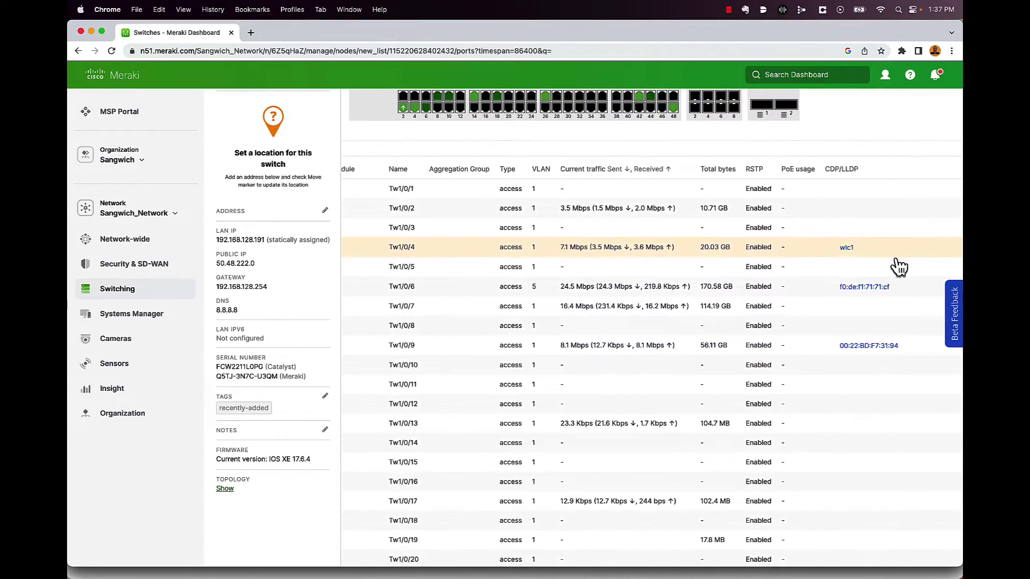
scroll(899, 267, "left", 3)
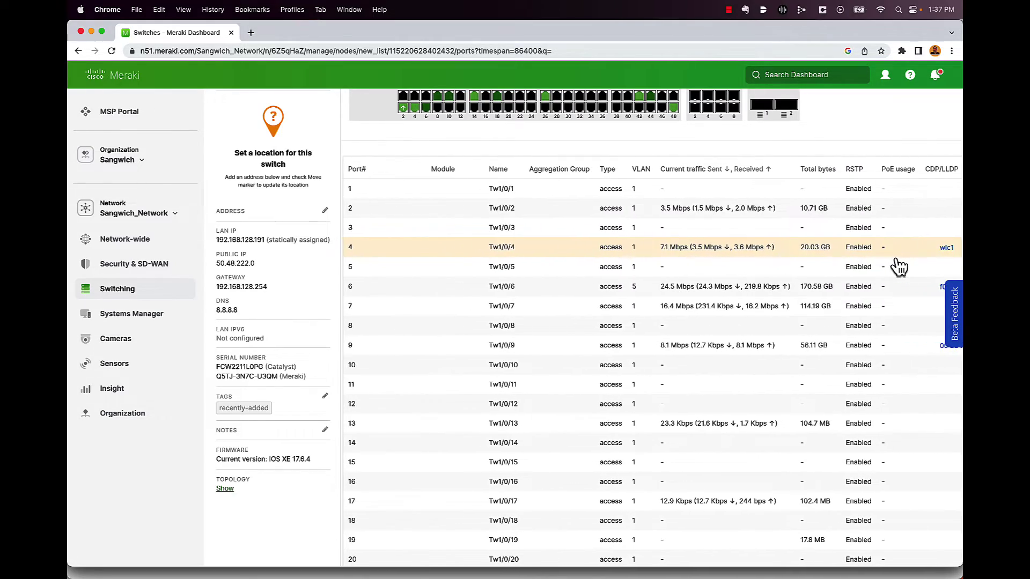
scroll(899, 267, "up", 5)
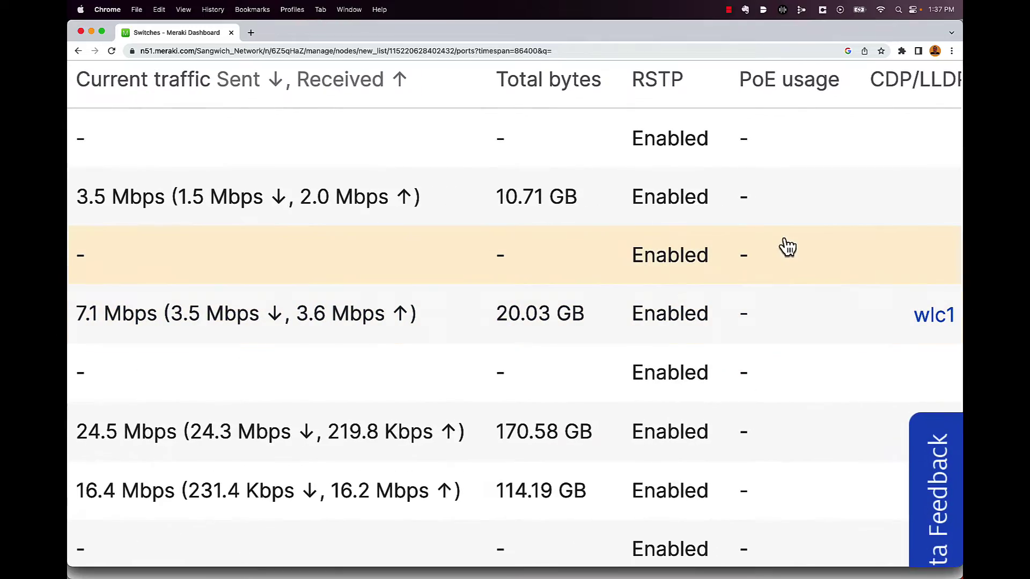
scroll(787, 248, "down", 5)
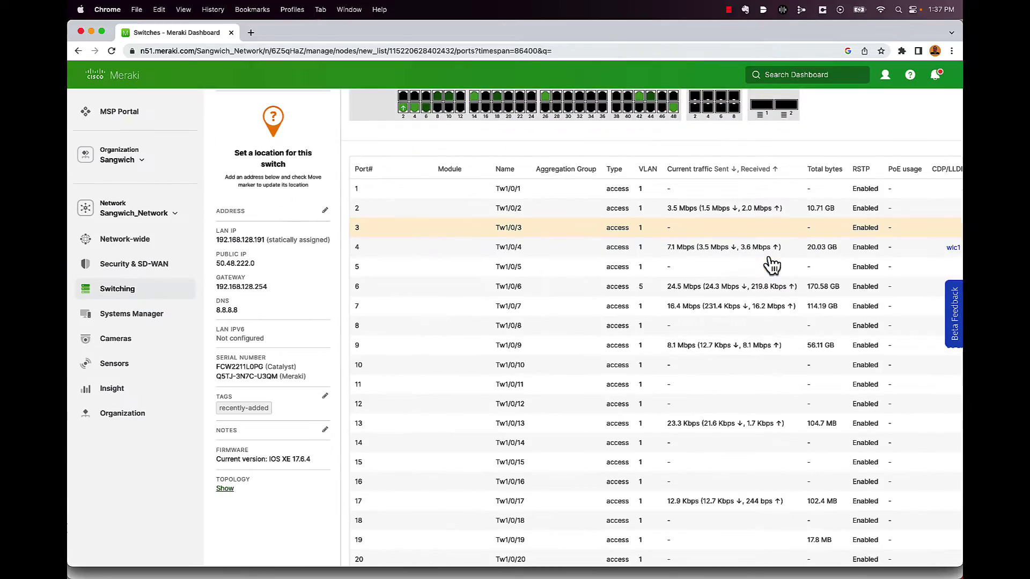
scroll(711, 276, "down", 5)
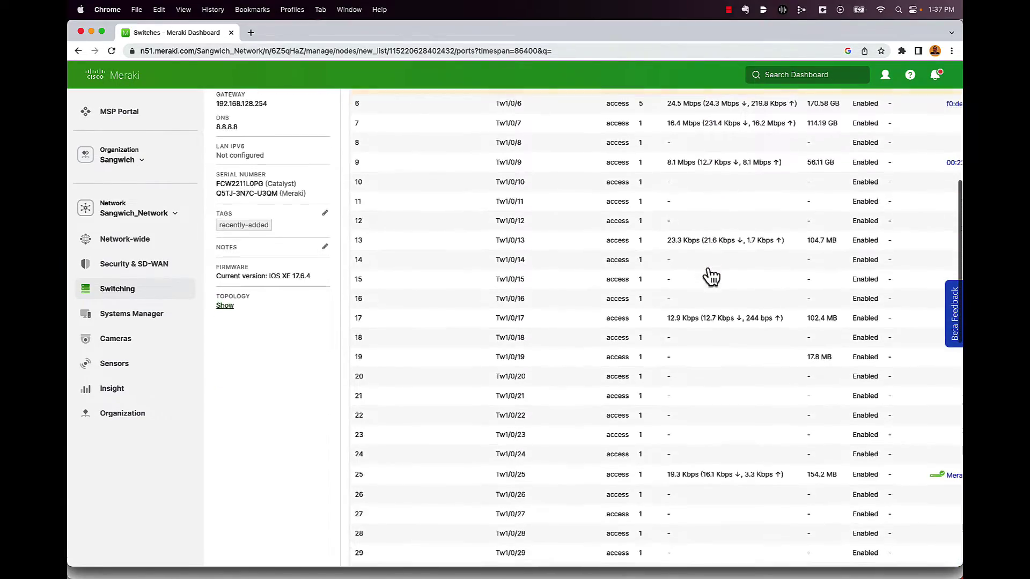
scroll(711, 277, "down", 9)
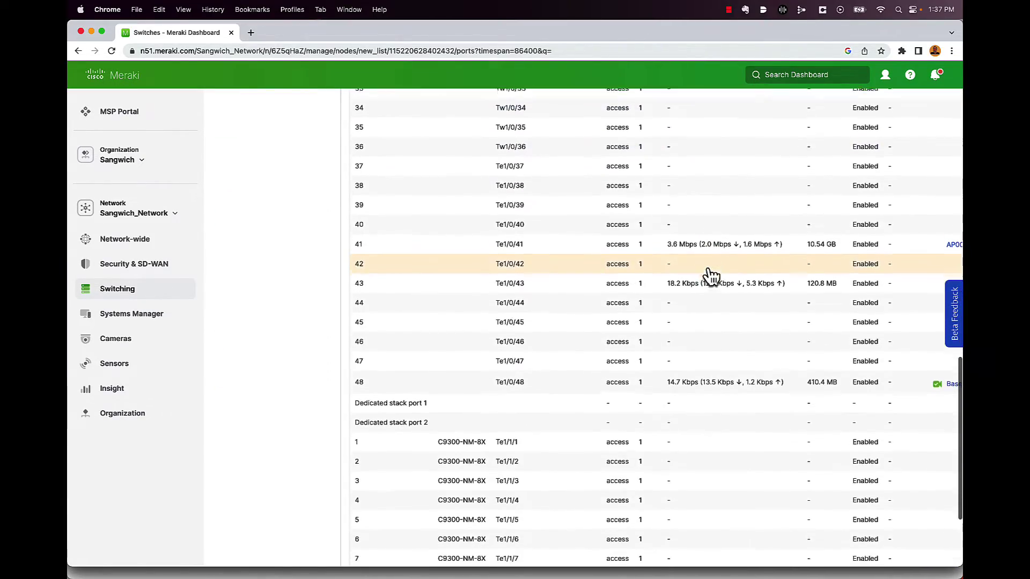
scroll(711, 276, "down", 4)
scroll(711, 277, "up", 20)
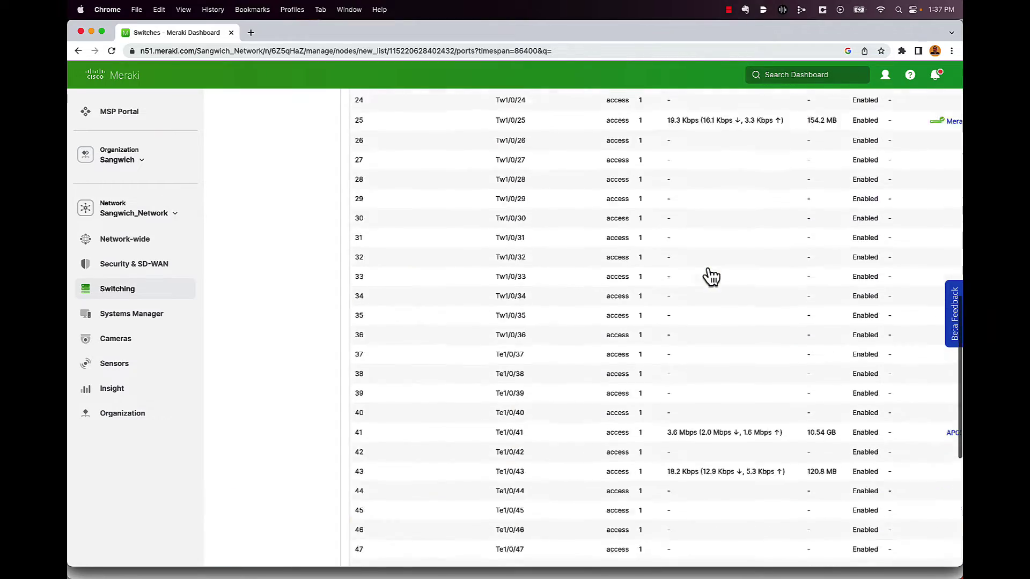
scroll(711, 276, "down", 1)
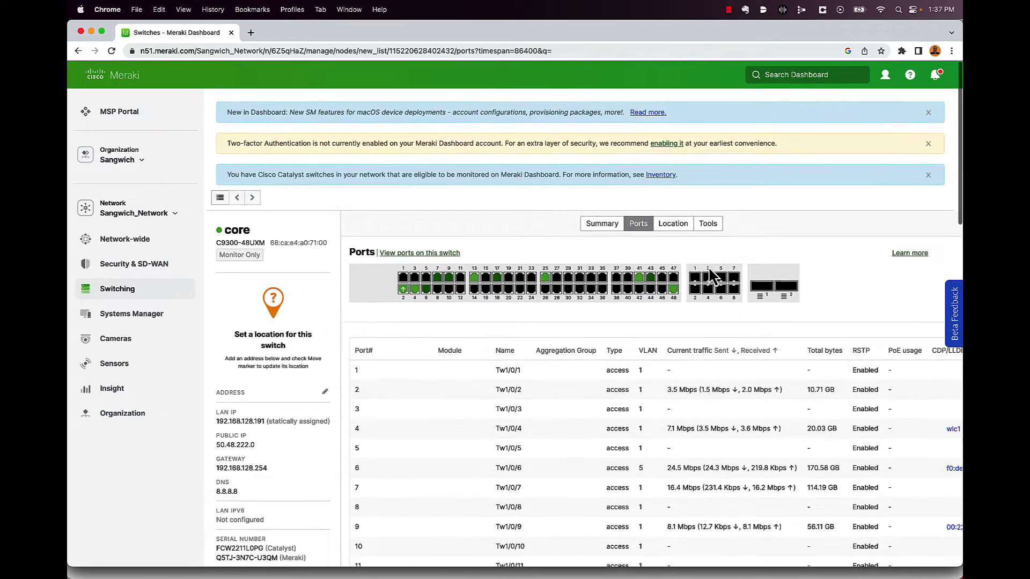
- Run the core switch's MAC forwarding table from its Tools tab, listing 43 MAC addresses
left_click(674, 230)
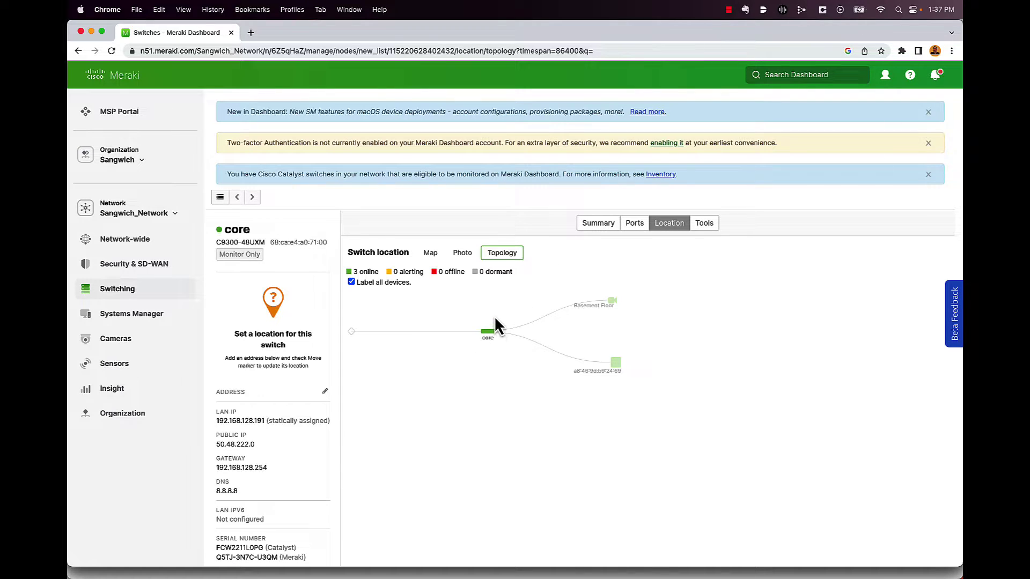
left_click(704, 225)
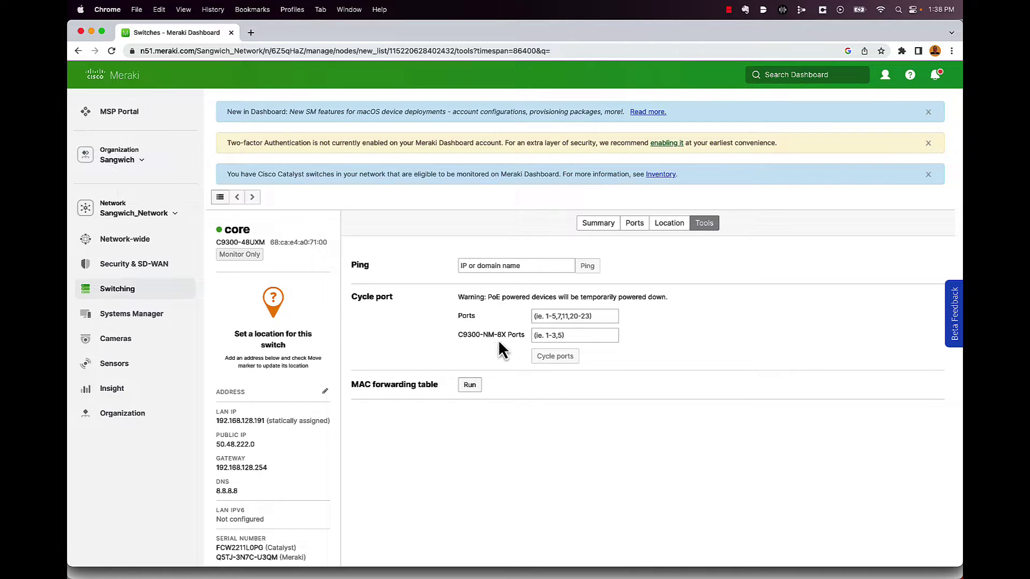
scroll(468, 389, "down", 1)
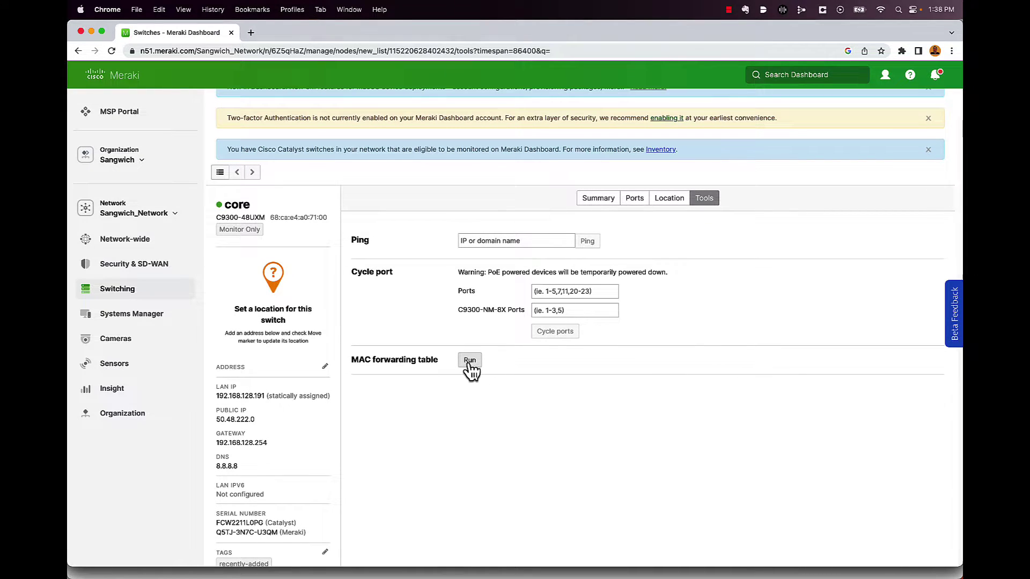
left_click(470, 366)
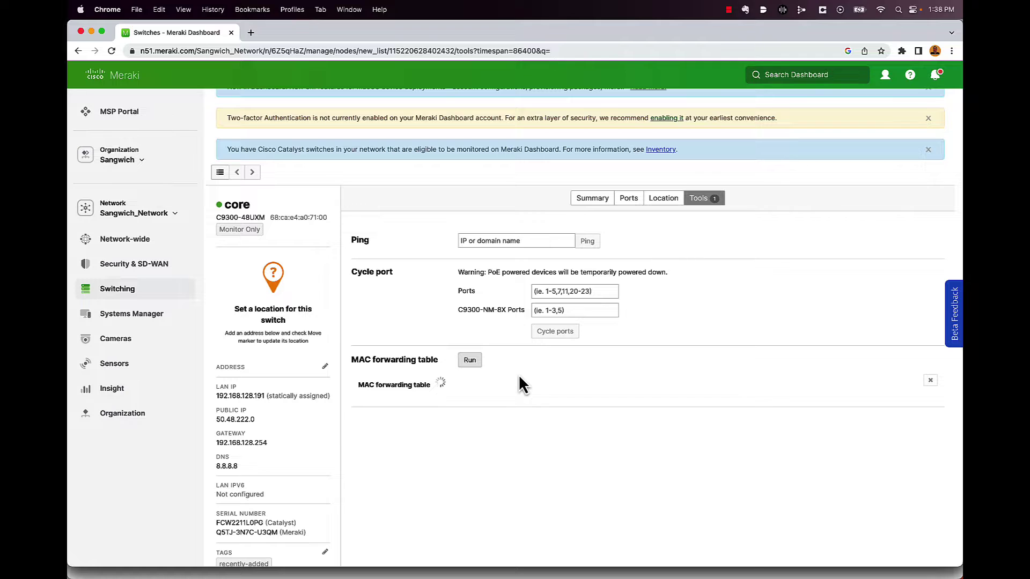
scroll(519, 375, "down", 1)
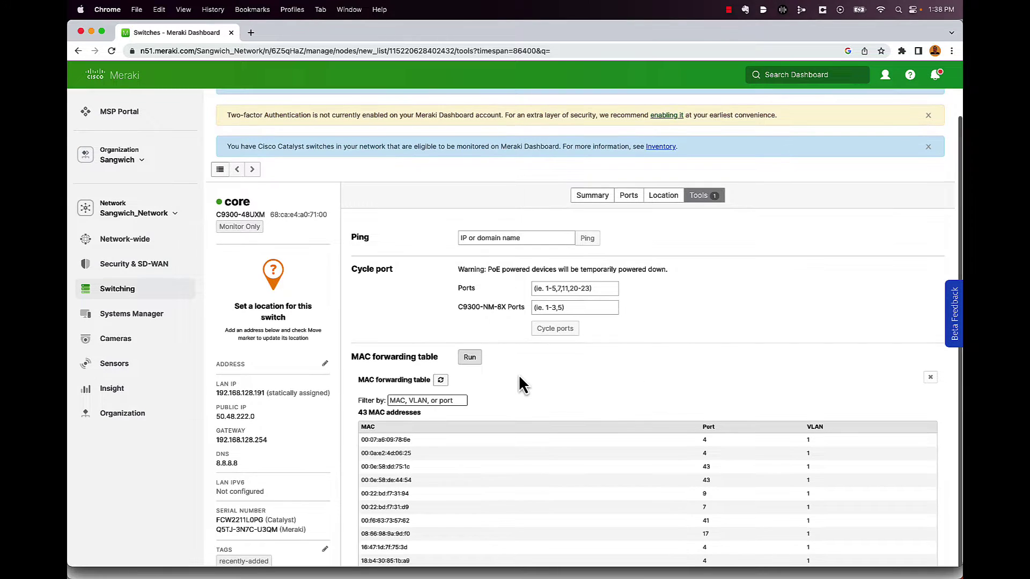
scroll(526, 413, "down", 5)
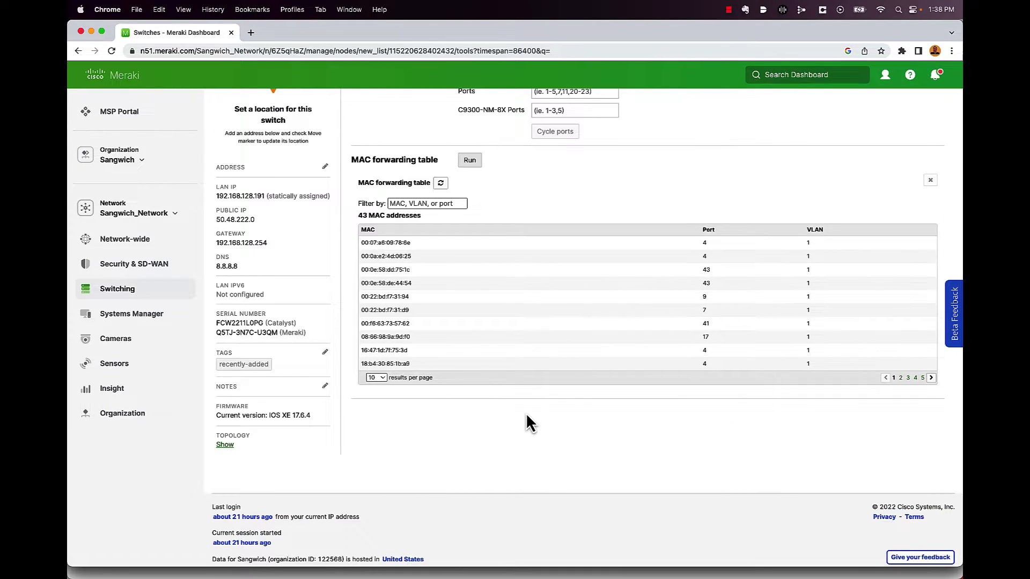
scroll(526, 414, "up", 3)
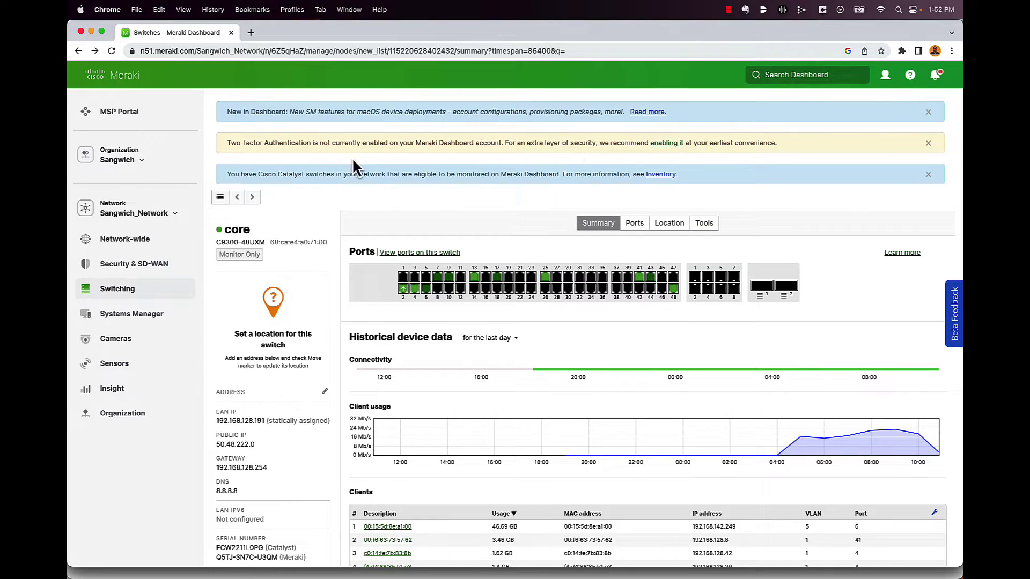
- Open the network-wide Clients page under Monitor, listing 44 client devices
mouse_move(83, 241)
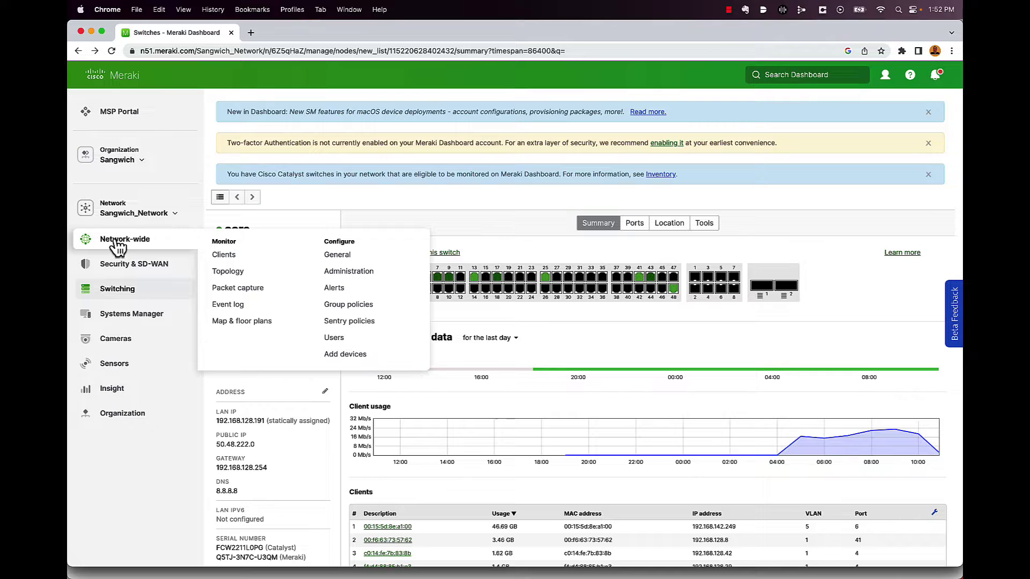
left_click(220, 256)
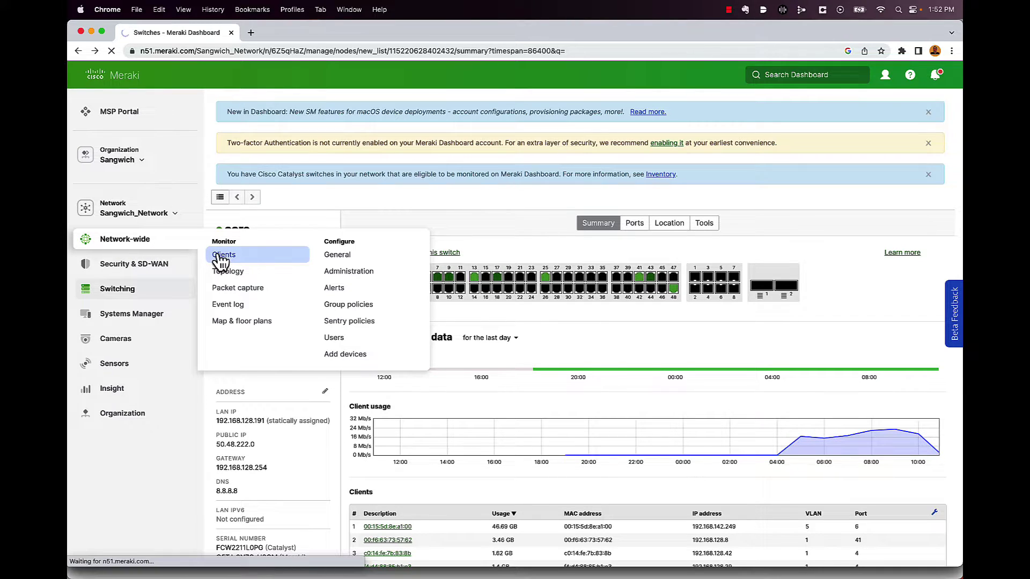
scroll(409, 258, "down", 1)
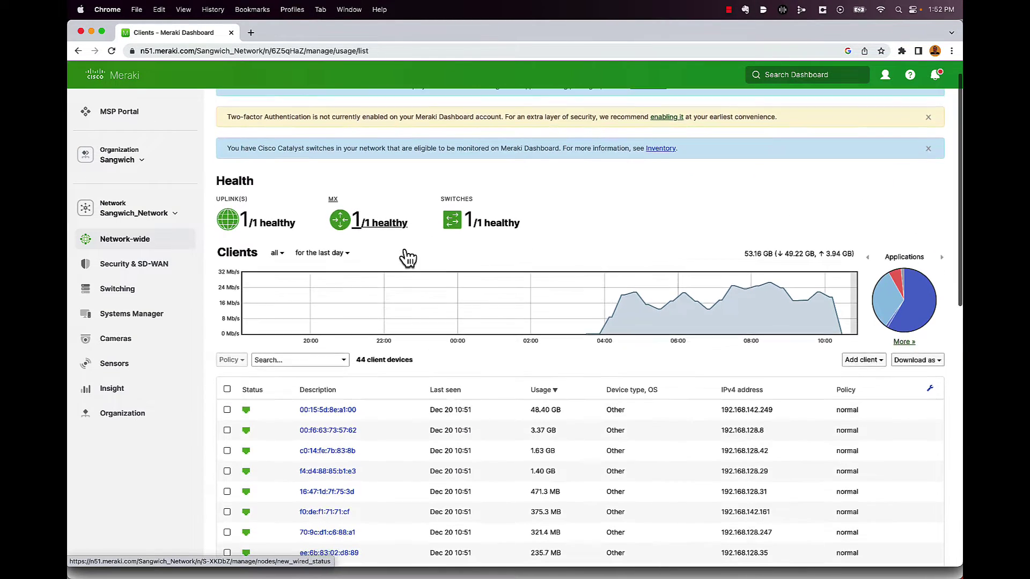
scroll(407, 258, "down", 1)
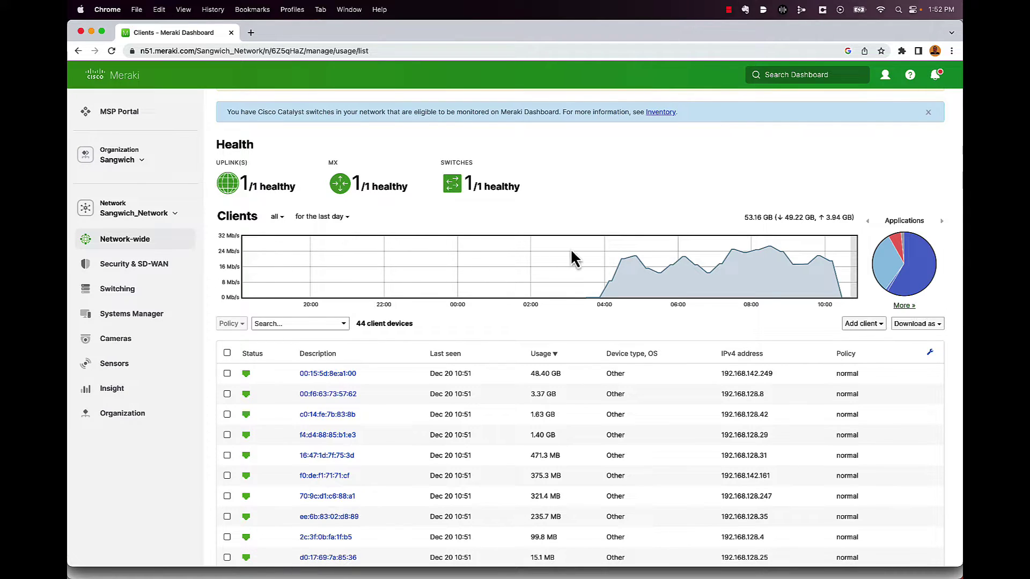
- Check the time range and client filter dropdown options, then scroll down the page
left_click(342, 218)
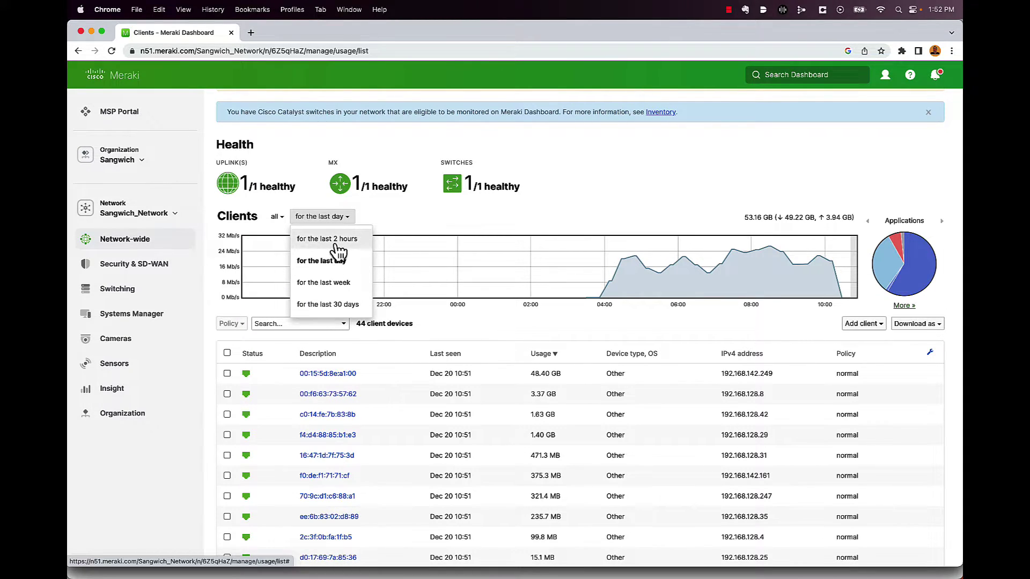
left_click(402, 222)
left_click(276, 217)
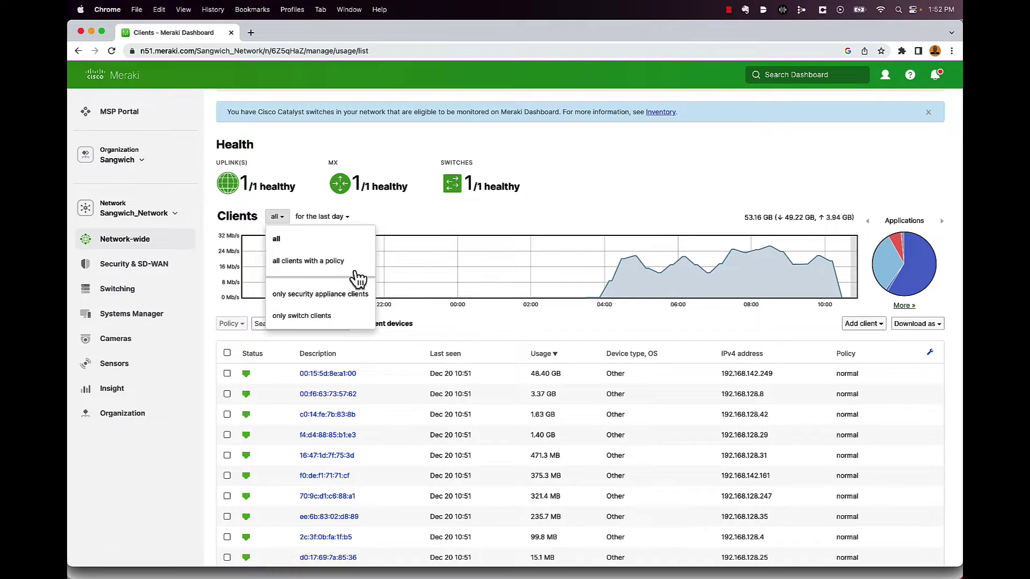
left_click(414, 219)
scroll(735, 214, "down", 1)
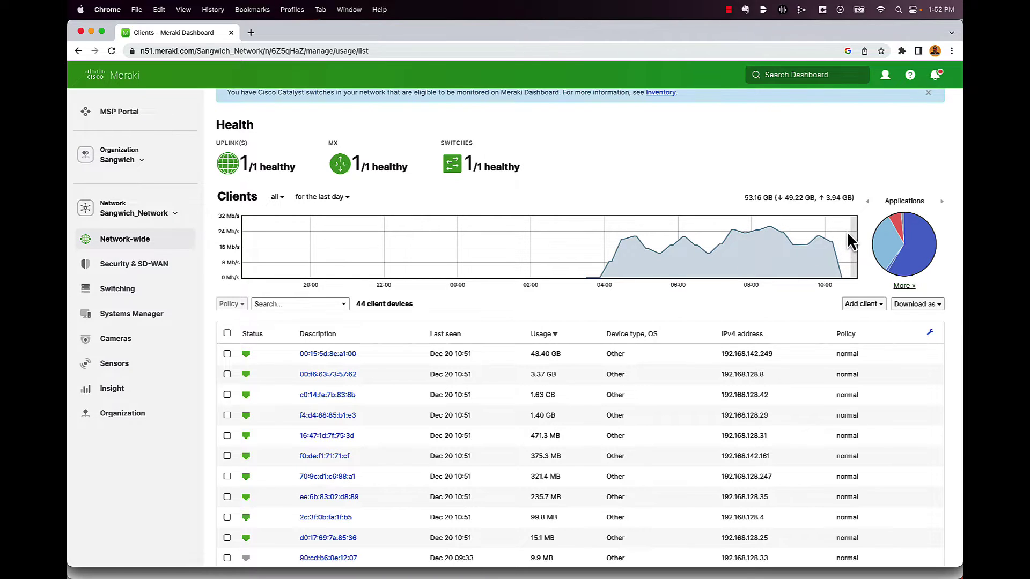
scroll(843, 236, "down", 1)
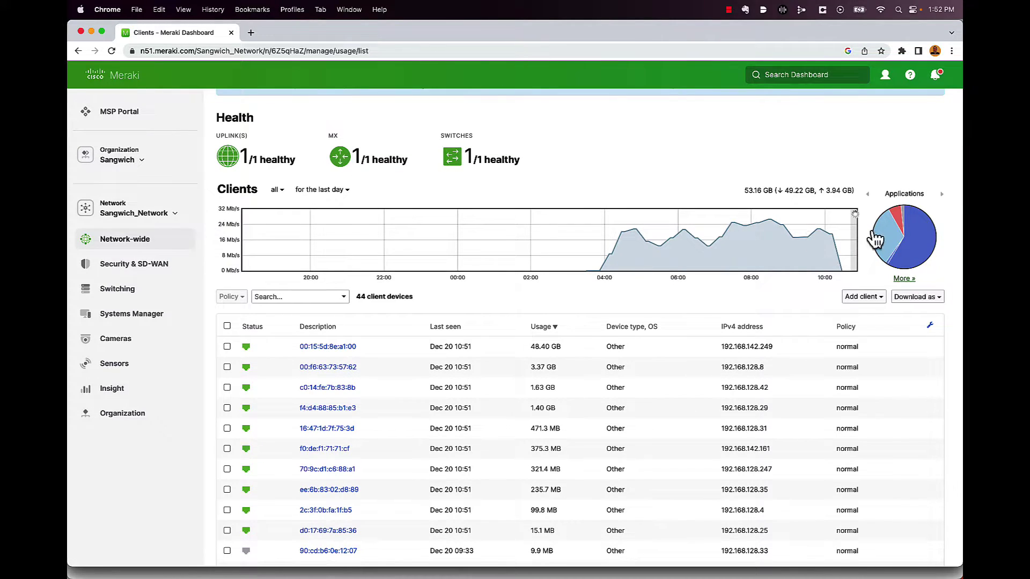
mouse_move(873, 239)
mouse_move(903, 220)
- Expand Applications details, showing 90 applications led by Real-time Transport Protocol
left_click(902, 280)
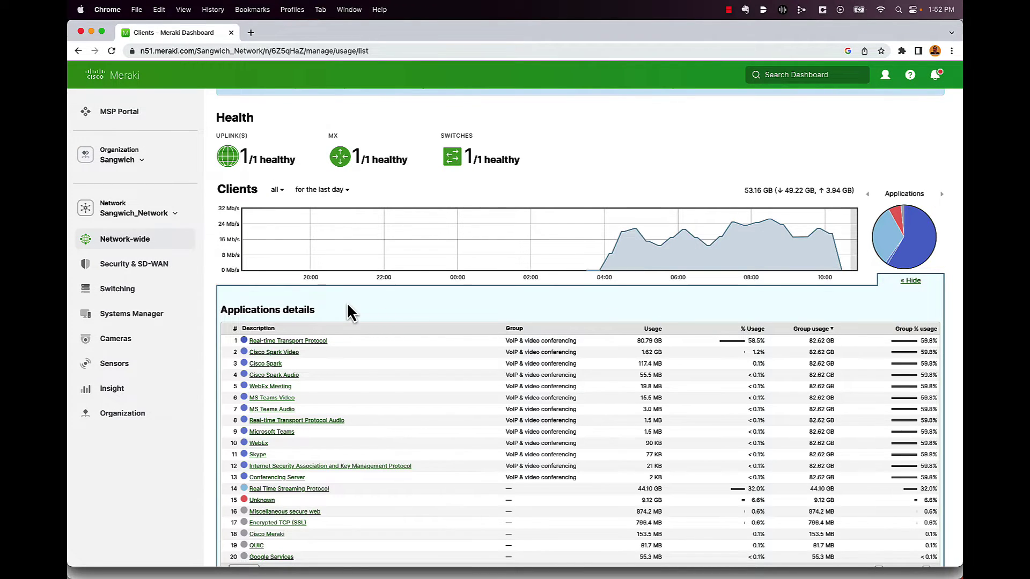
scroll(348, 311, "down", 3)
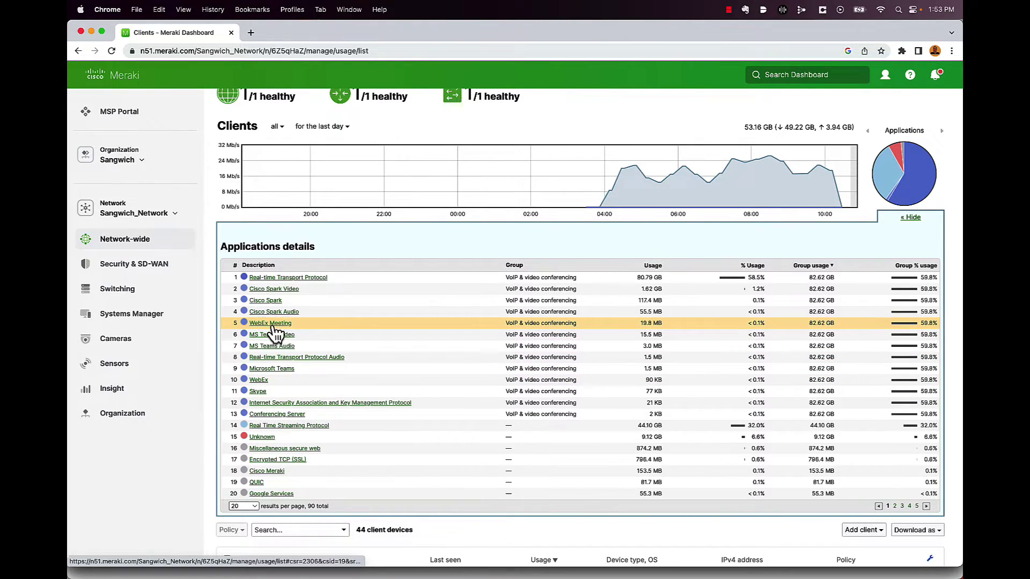
- Open WebEx Meeting's details, showing 19.9 MB usage from 4 contributing clients
left_click(274, 324)
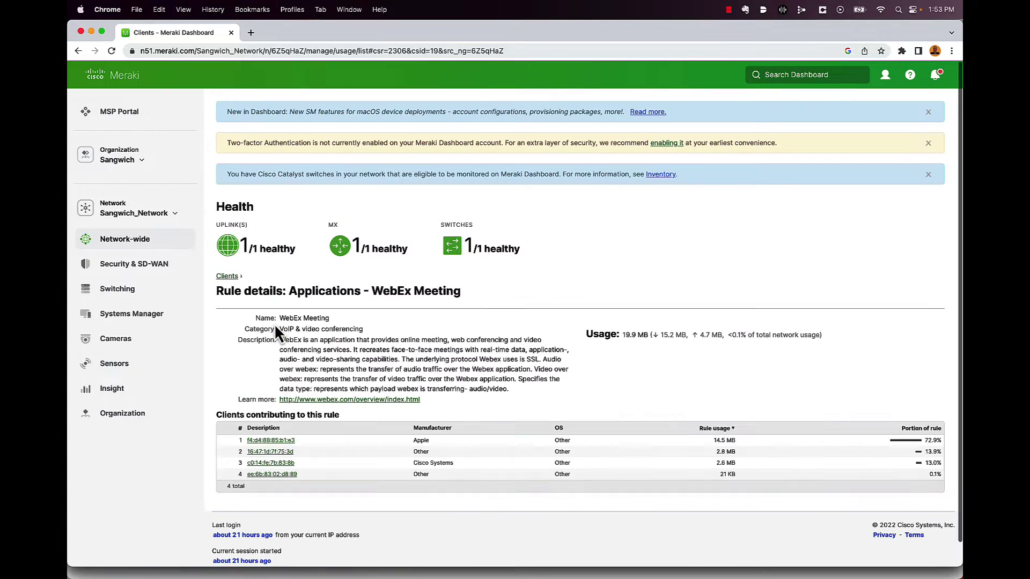
scroll(392, 354, "down", 1)
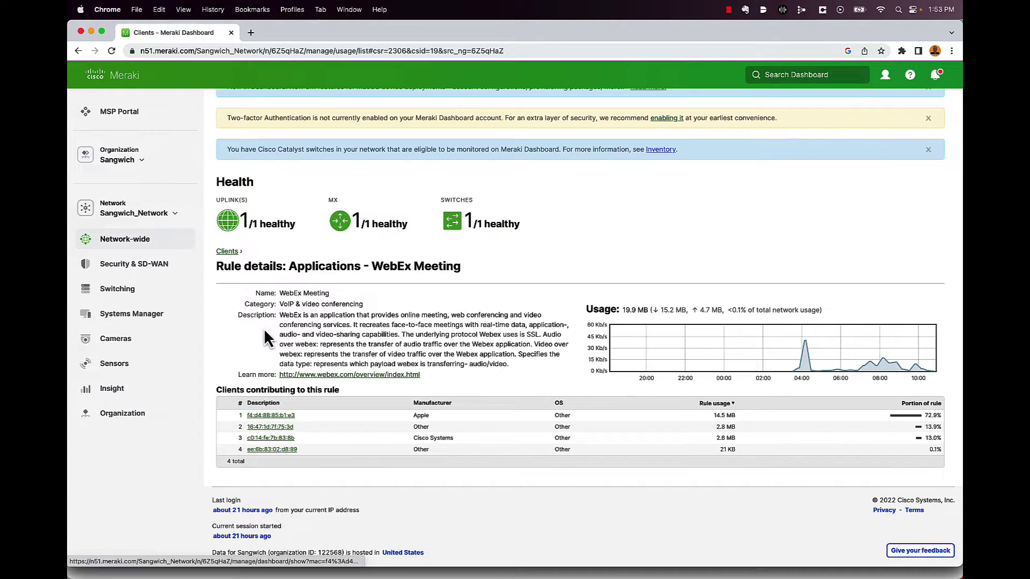
- Go back, hide the application breakdown and scroll the 44 clients sorted by usage
left_click(78, 51)
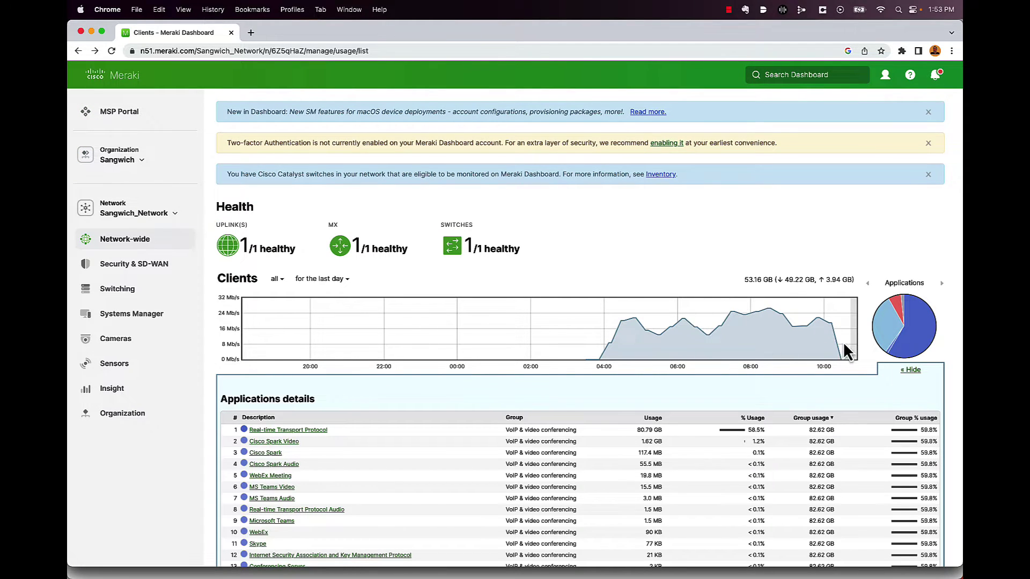
left_click(912, 371)
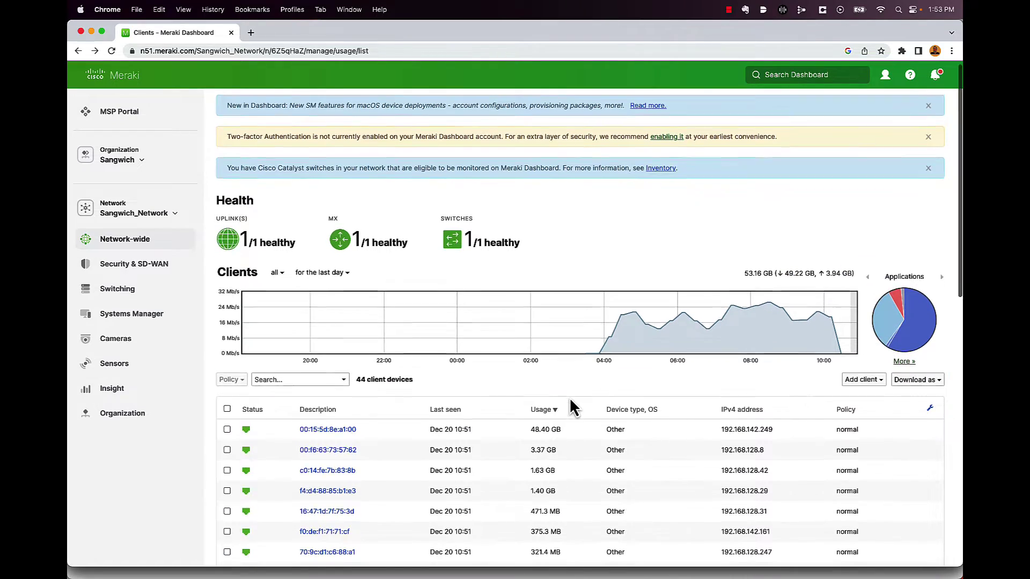
scroll(569, 400, "down", 3)
scroll(572, 405, "down", 5)
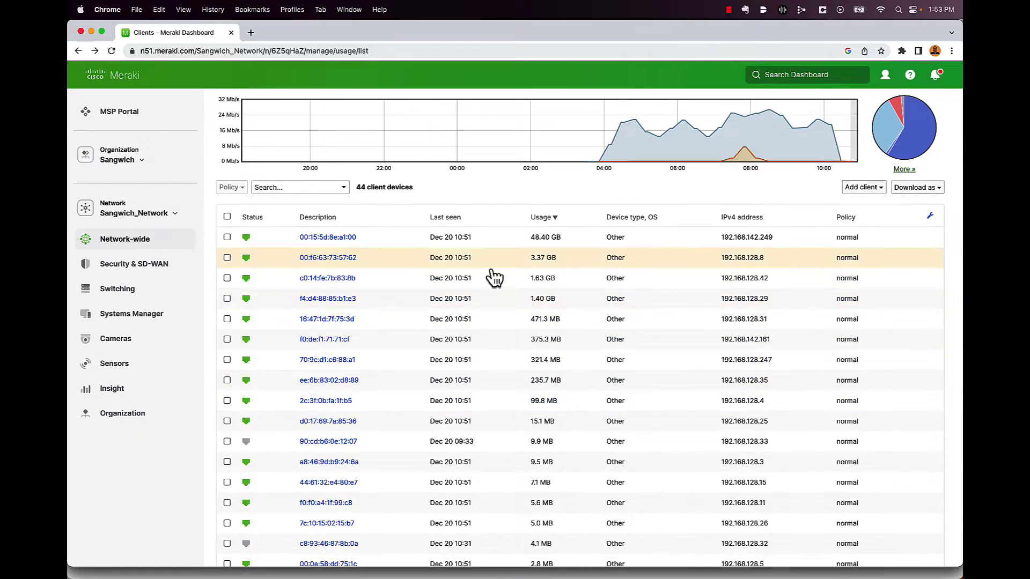
scroll(358, 292, "down", 4)
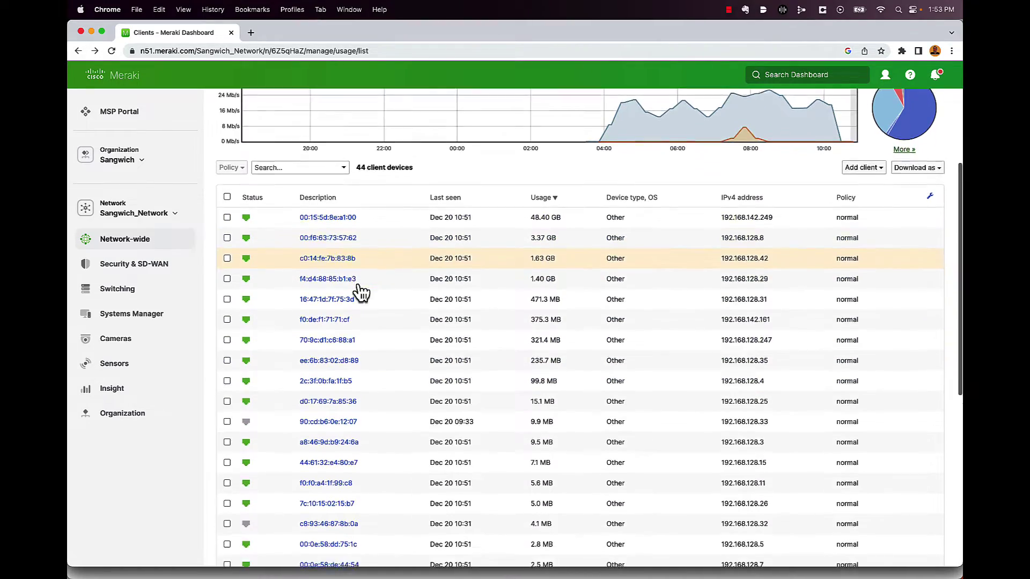
scroll(360, 293, "down", 15)
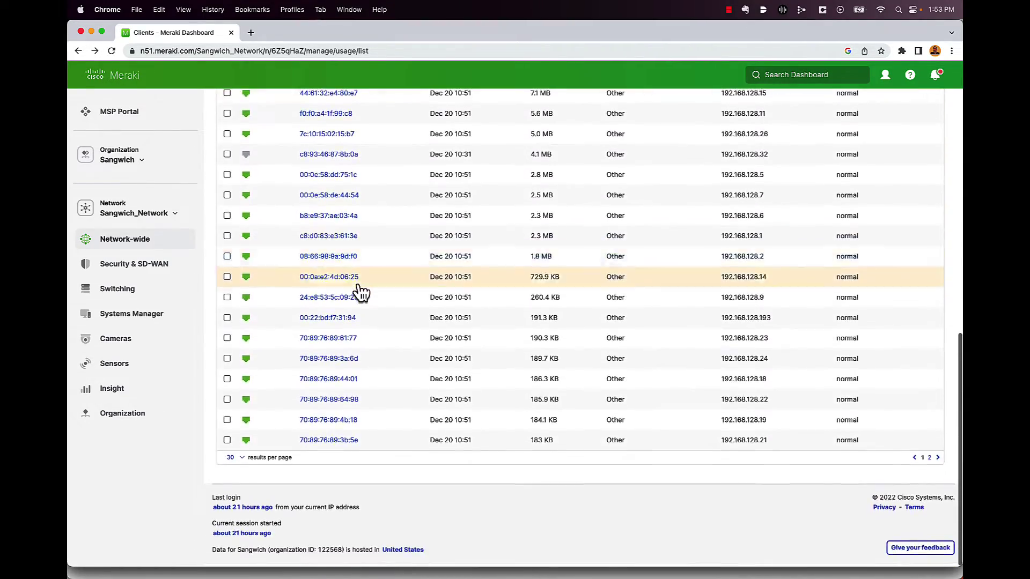
scroll(360, 293, "up", 15)
scroll(360, 292, "up", 2)
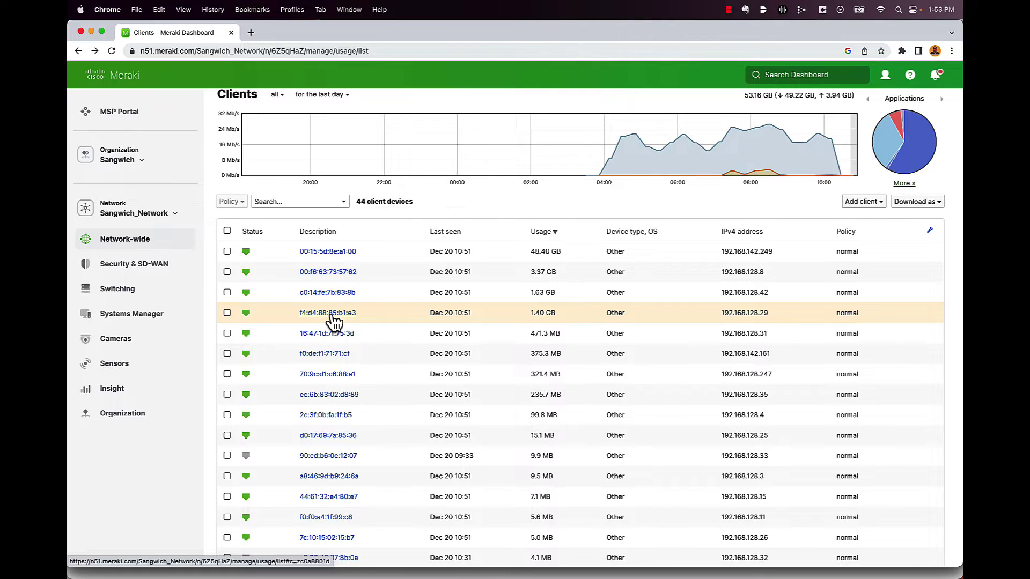
left_click(331, 315)
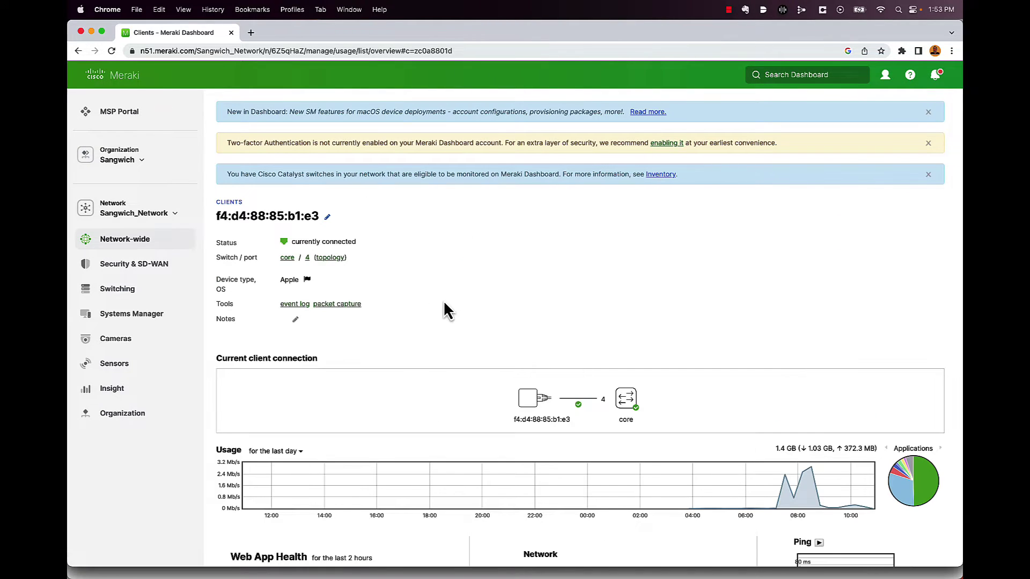
scroll(560, 292, "down", 3)
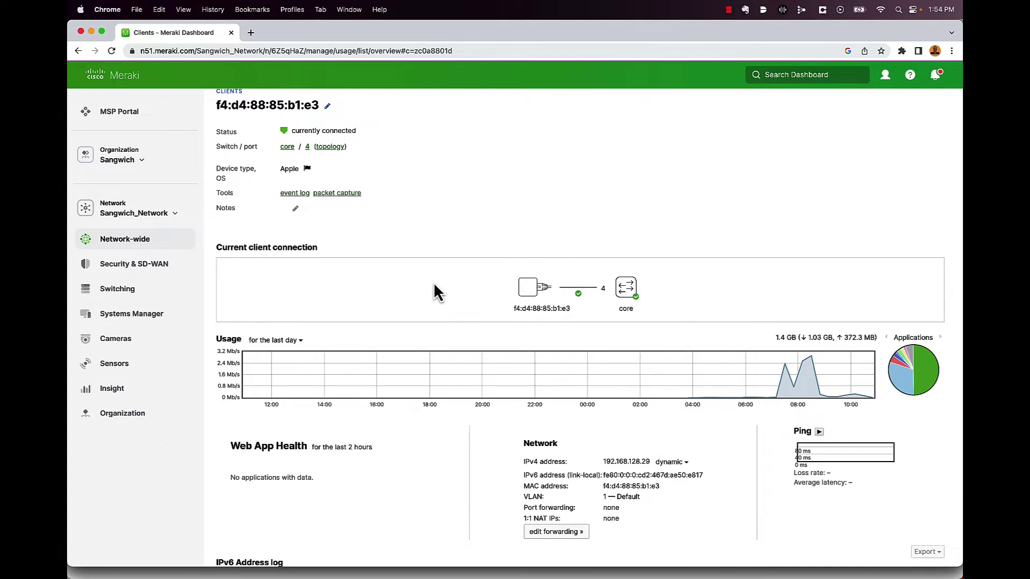
mouse_move(581, 282)
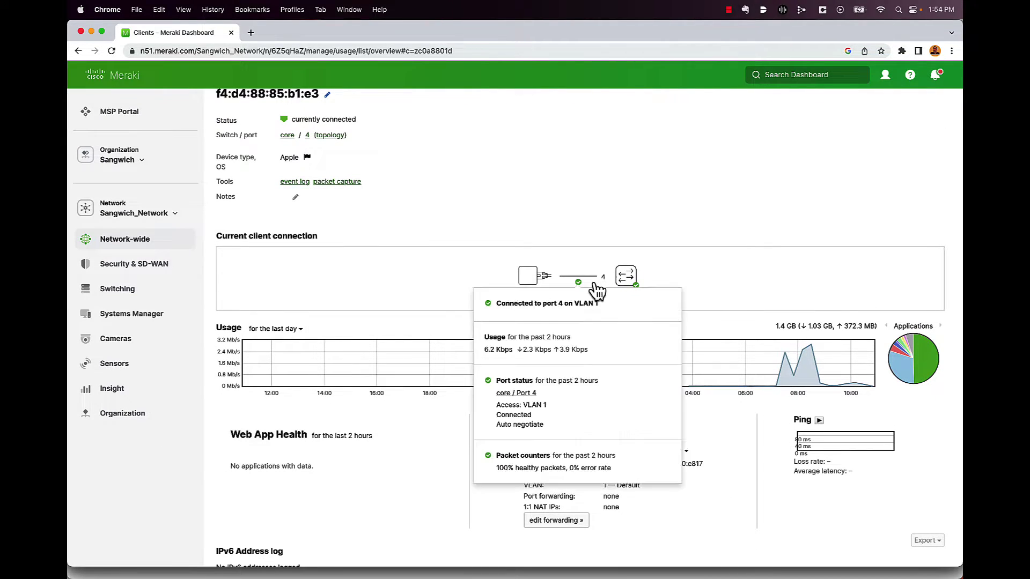
mouse_move(620, 282)
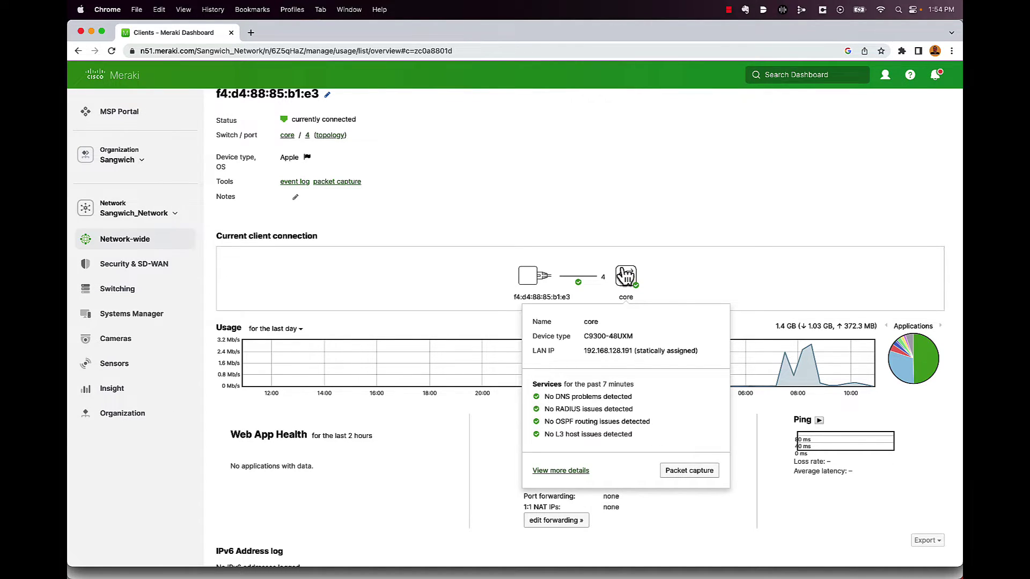
scroll(397, 248, "down", 2)
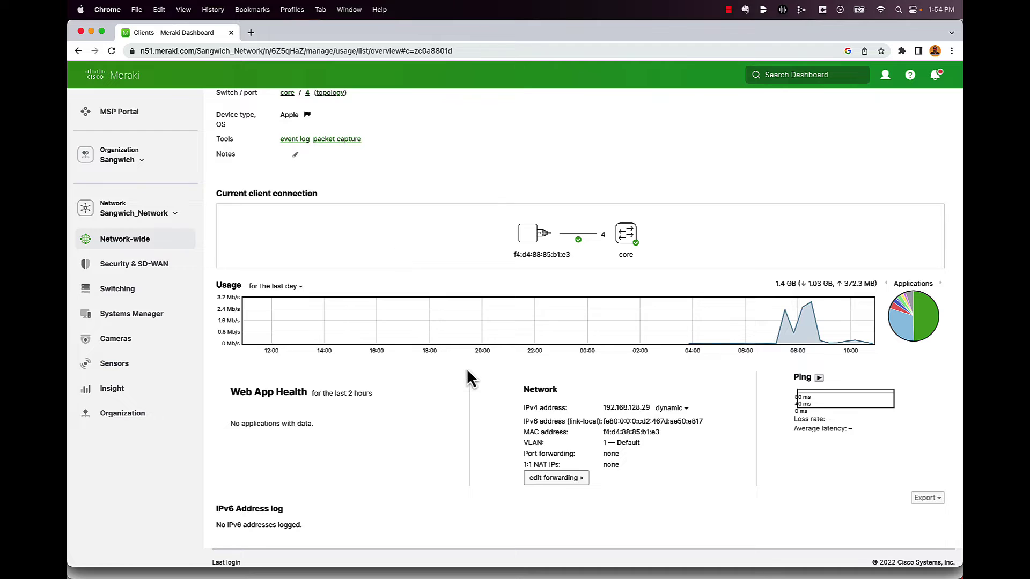
scroll(467, 370, "down", 1)
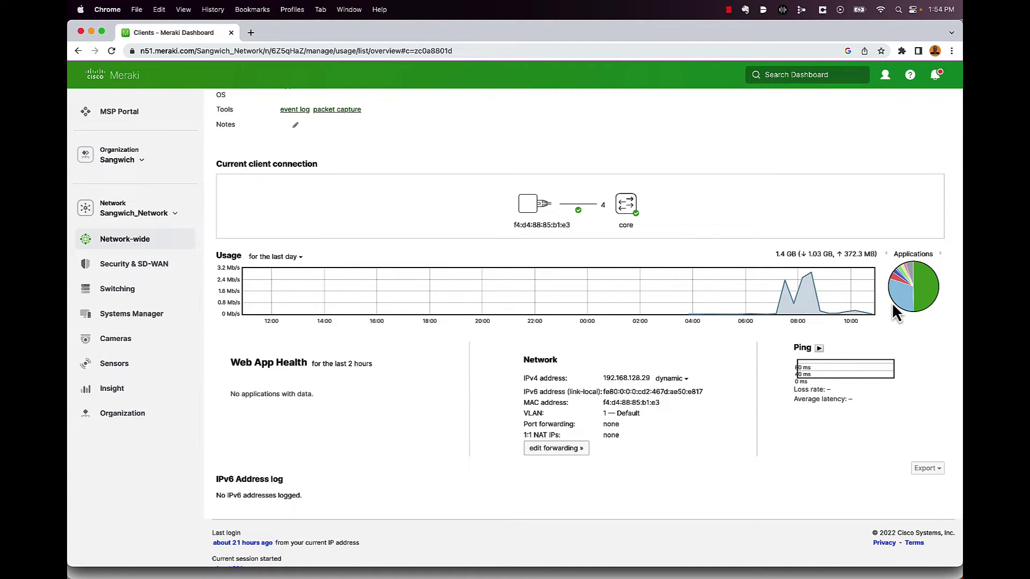
mouse_move(893, 298)
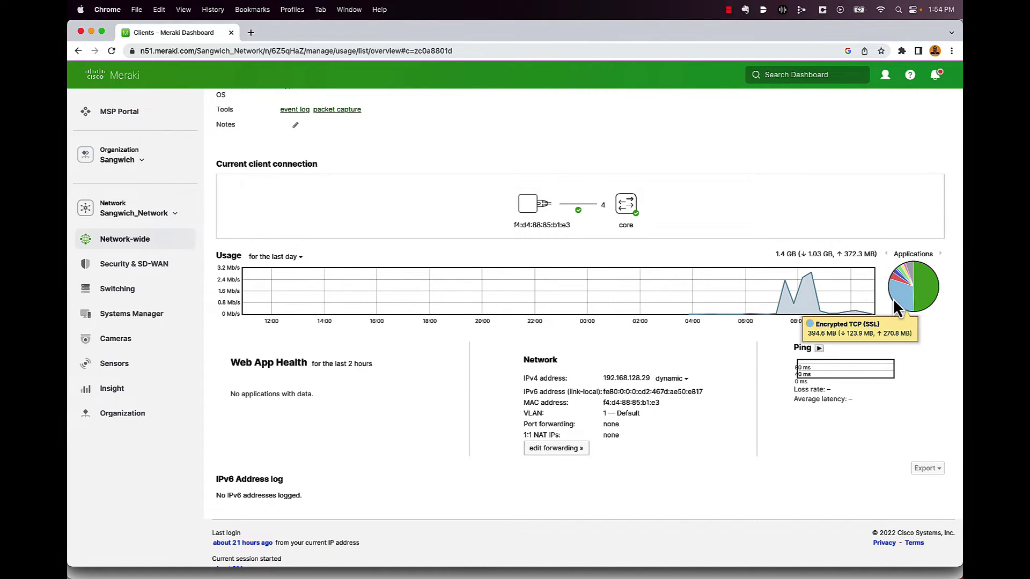
scroll(898, 292, "down", 1)
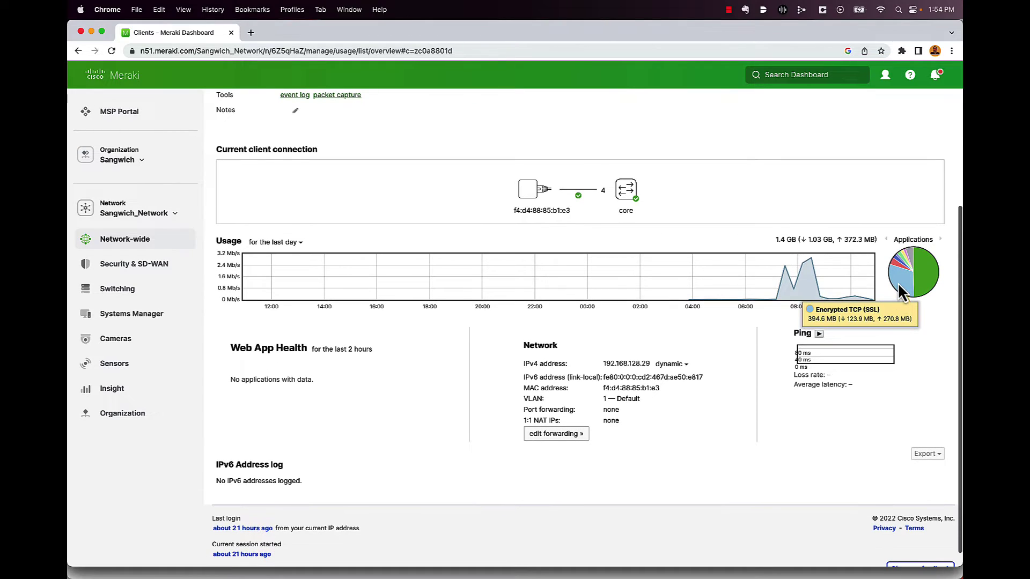
mouse_move(921, 277)
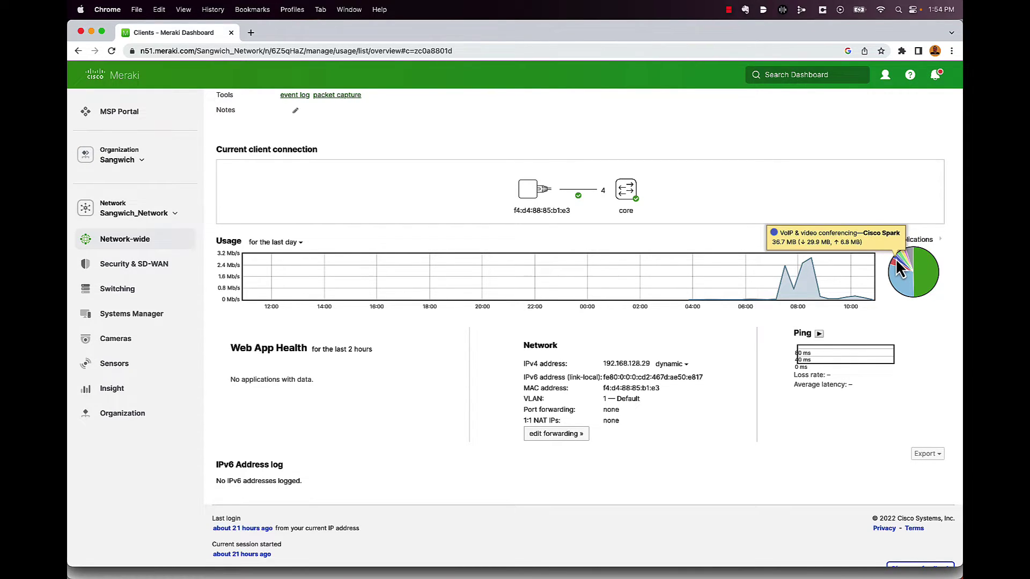
scroll(431, 420, "down", 2)
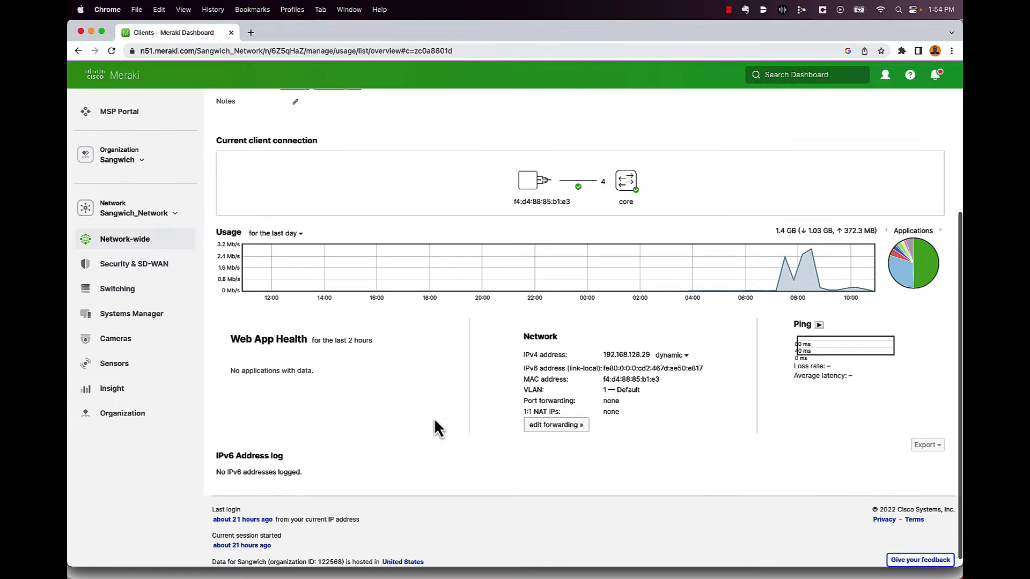
scroll(429, 420, "up", 5)
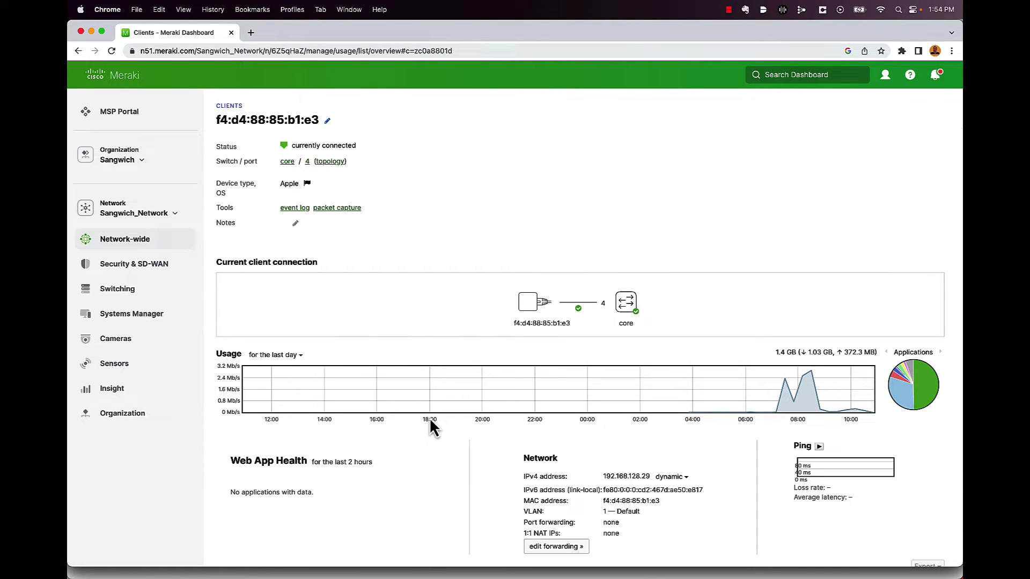
scroll(430, 420, "up", 2)
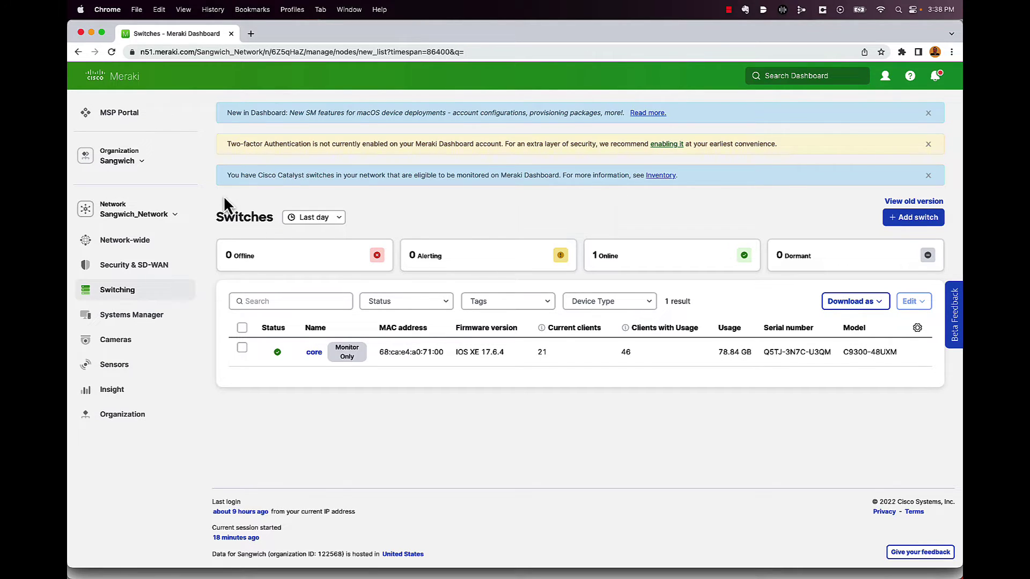
- Bring up the Switching > Switches list showing the online monitor-only core C9300-48UXM switch
mouse_move(160, 296)
- Open the core switch's summary and scroll through ports, the DNA Essentials notice and clients
left_click(314, 353)
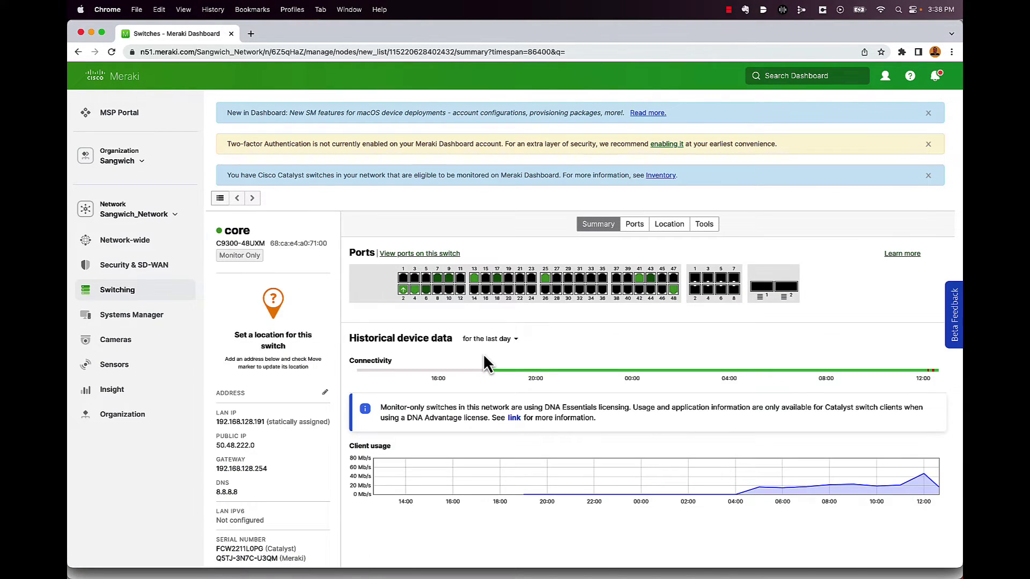
scroll(483, 355, "down", 3)
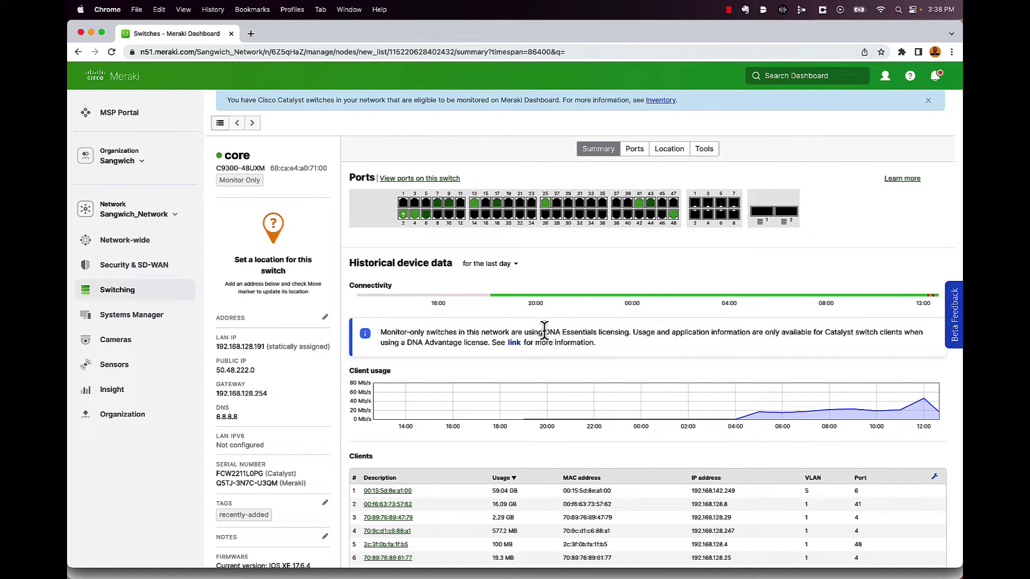
scroll(545, 328, "down", 1)
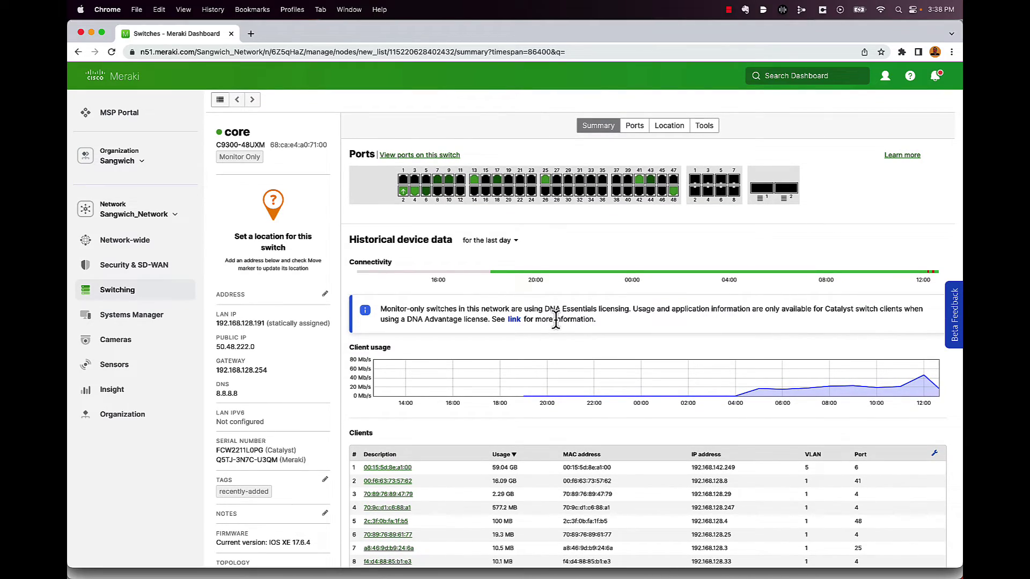
scroll(476, 249, "up", 1)
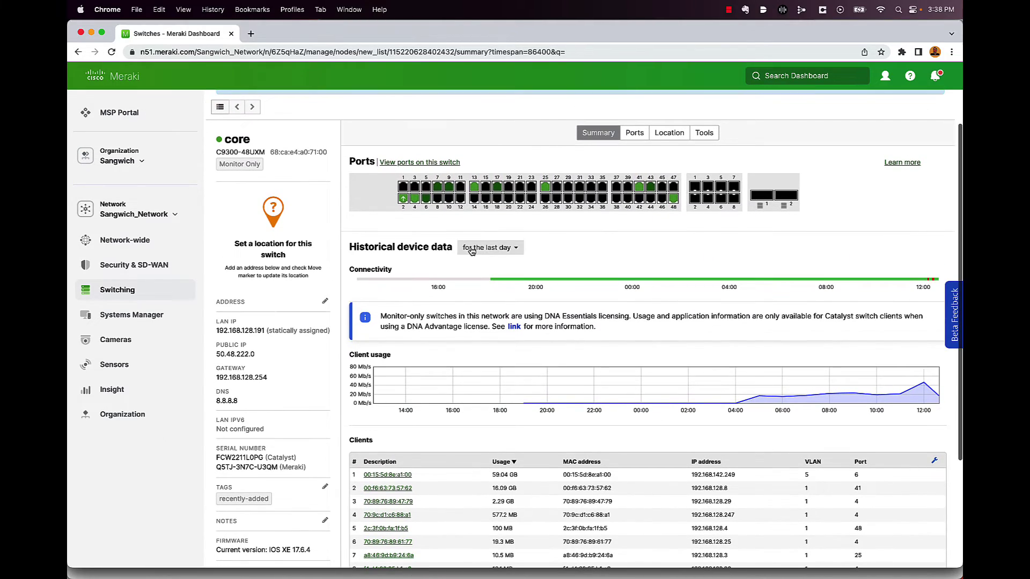
scroll(322, 295, "down", 5)
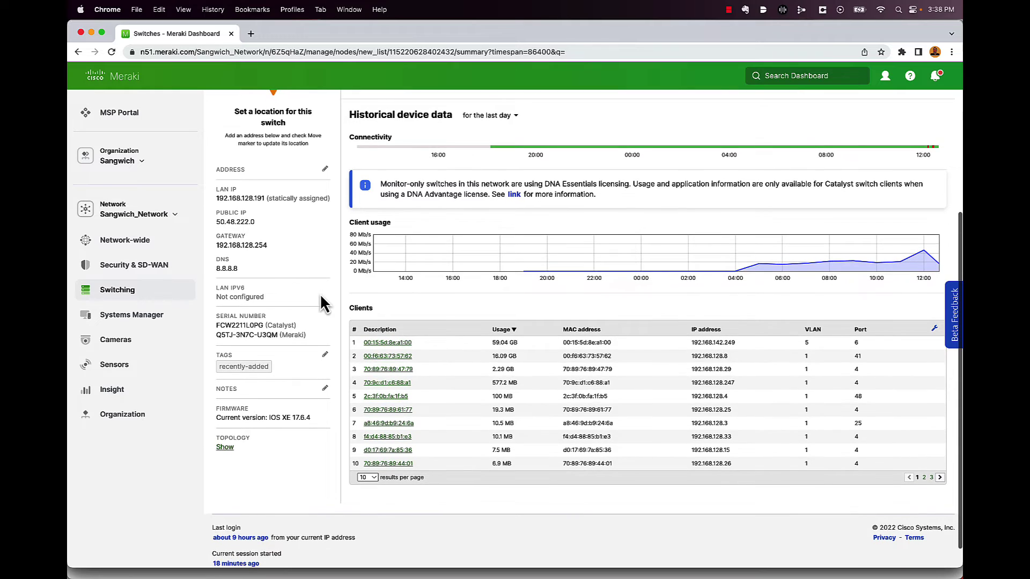
scroll(320, 296, "up", 1)
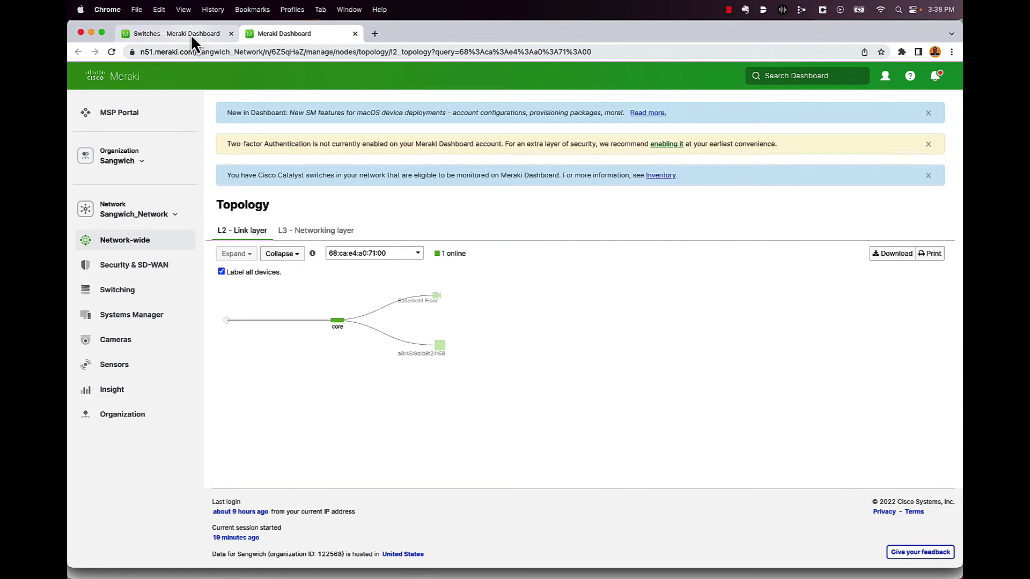
- Return to the first tab and review the core switch's summary with its client list
left_click(191, 34)
scroll(460, 222, "up", 4)
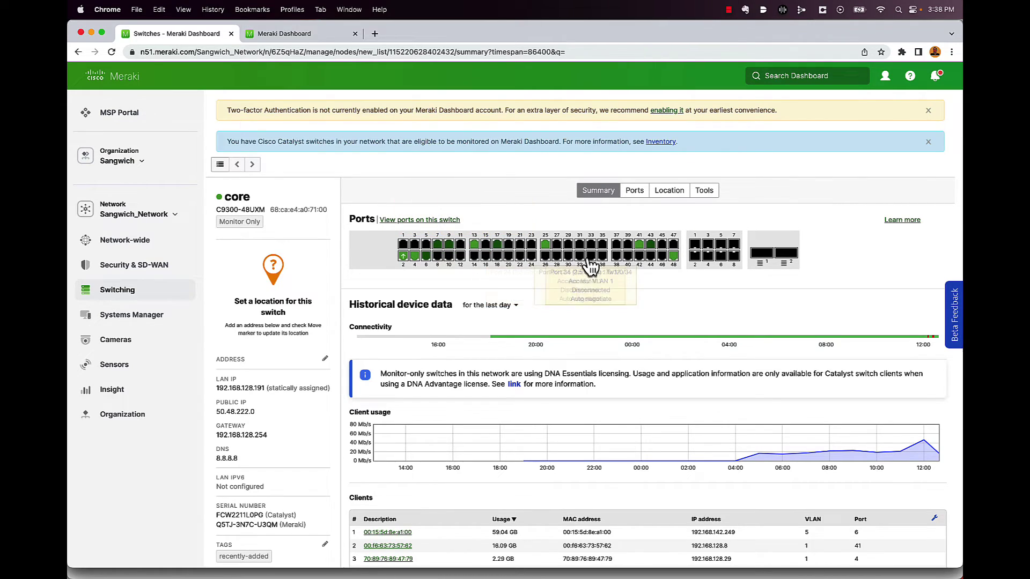
scroll(601, 334, "down", 4)
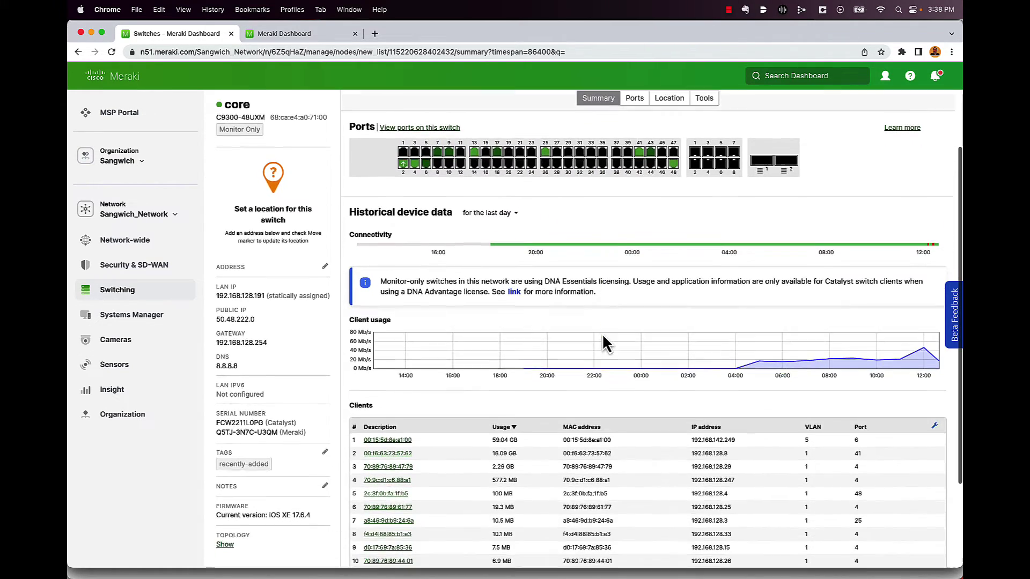
scroll(544, 455, "up", 5)
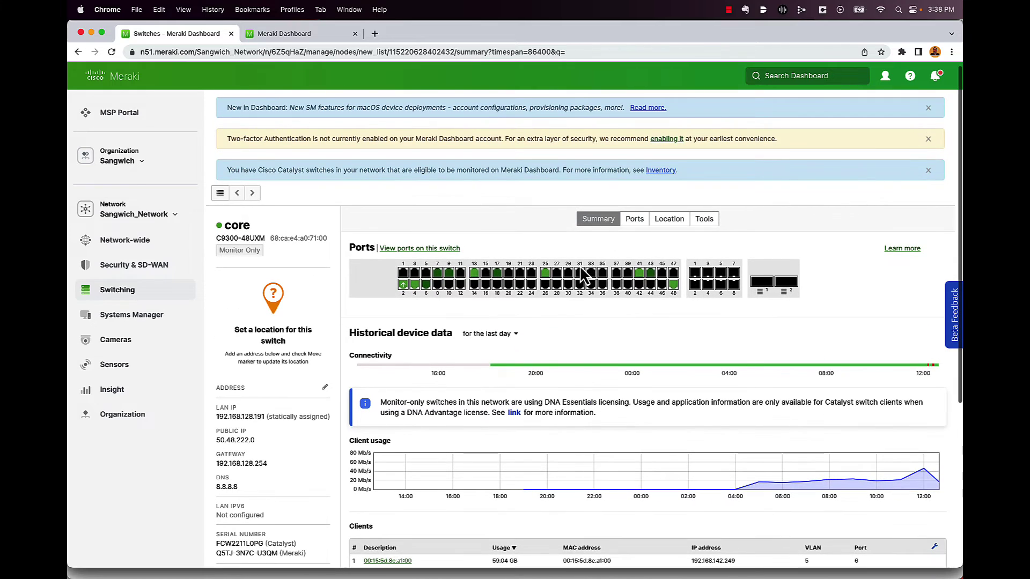
- View the Ports and Location tabs, then run the MAC forwarding table listing 40 MAC addresses
left_click(638, 223)
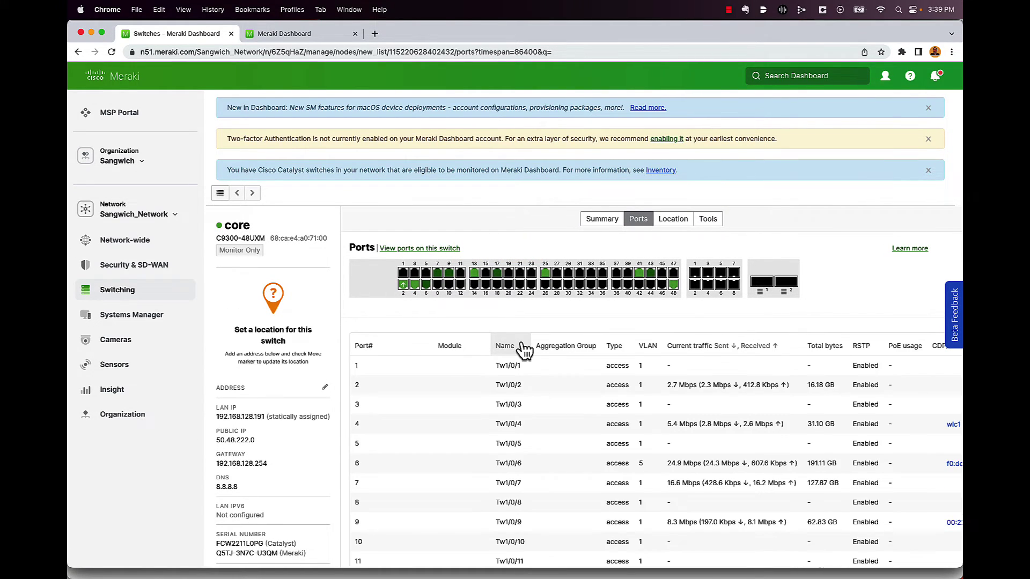
scroll(524, 349, "down", 3)
scroll(524, 349, "up", 4)
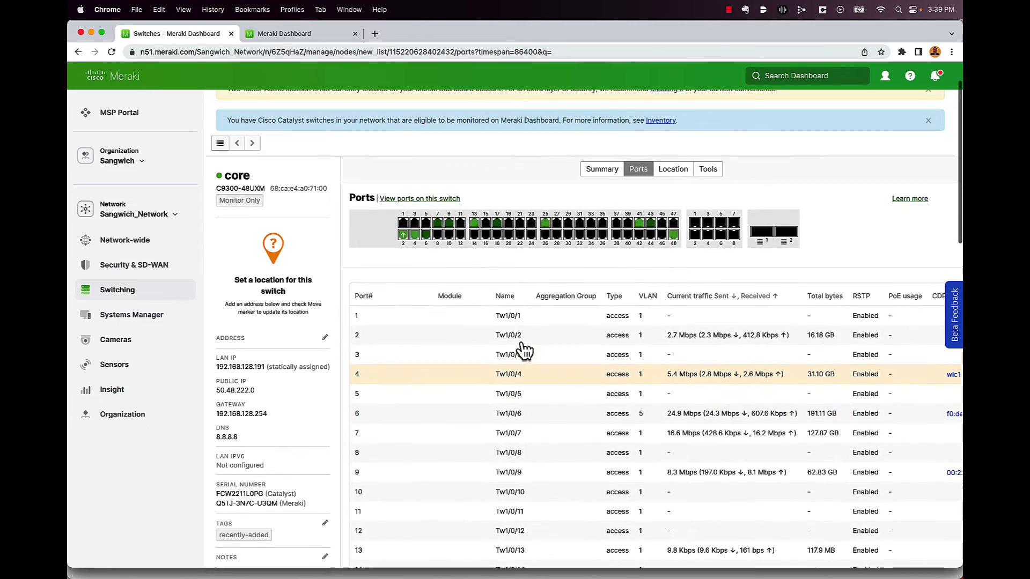
left_click(665, 192)
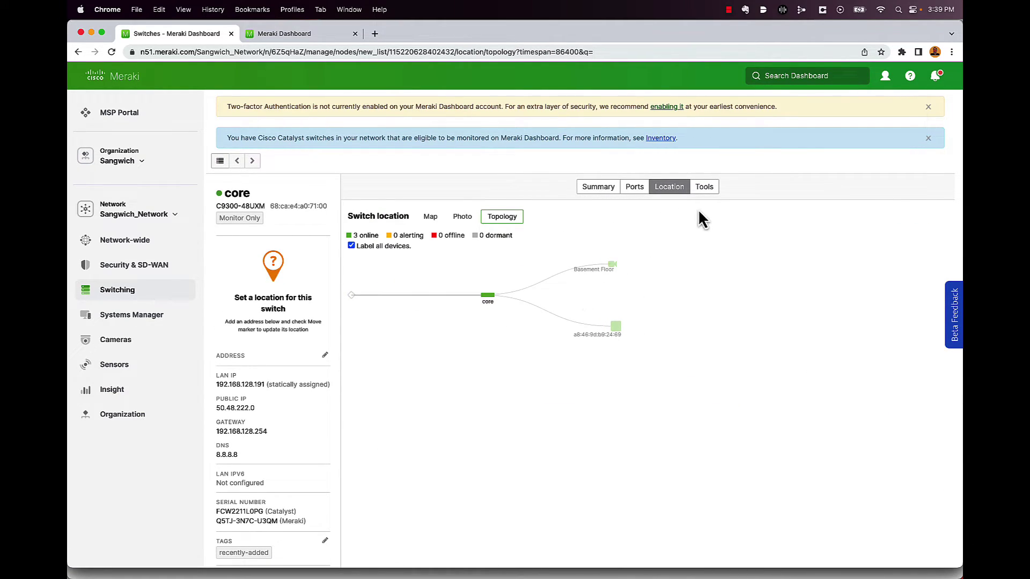
left_click(705, 188)
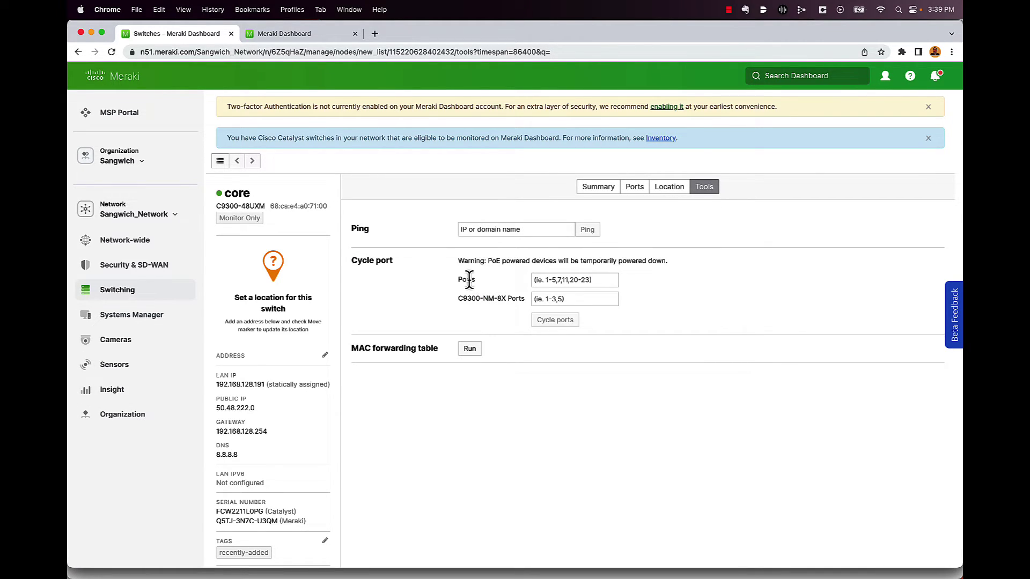
left_click(470, 350)
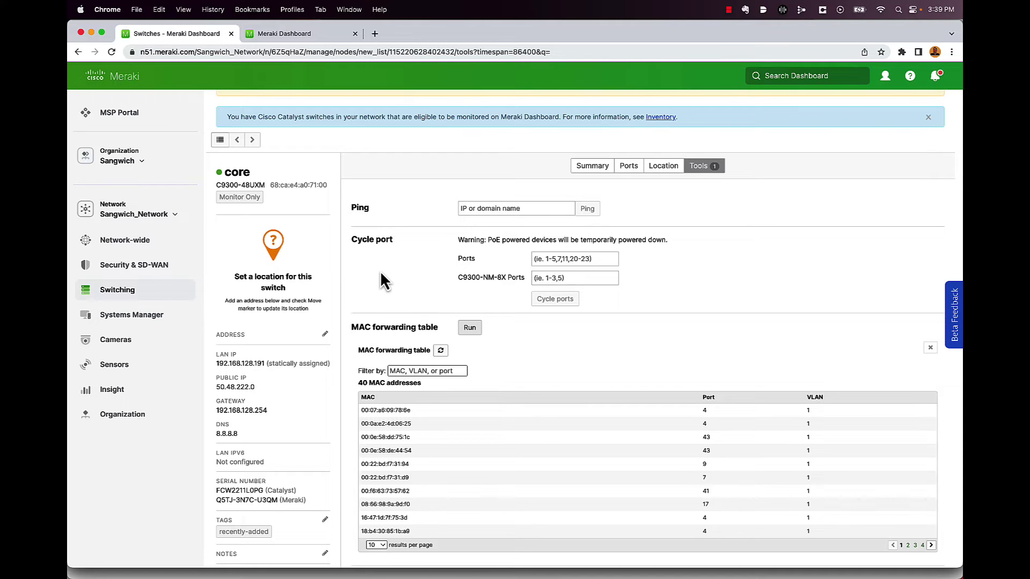
- Open the network-wide Clients page listing 29 clients with 83.82 GB used over the last day
mouse_move(139, 242)
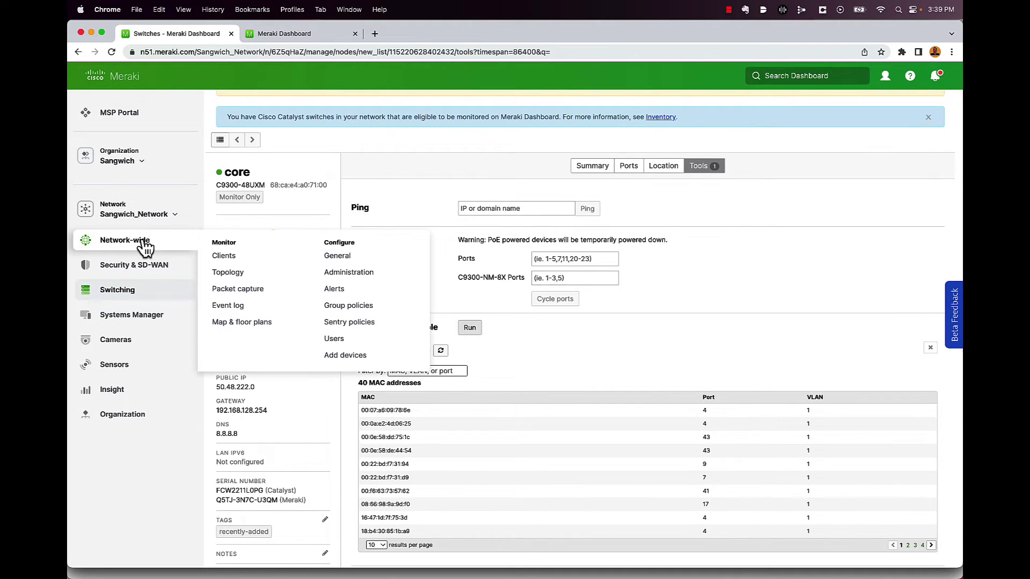
left_click(222, 259)
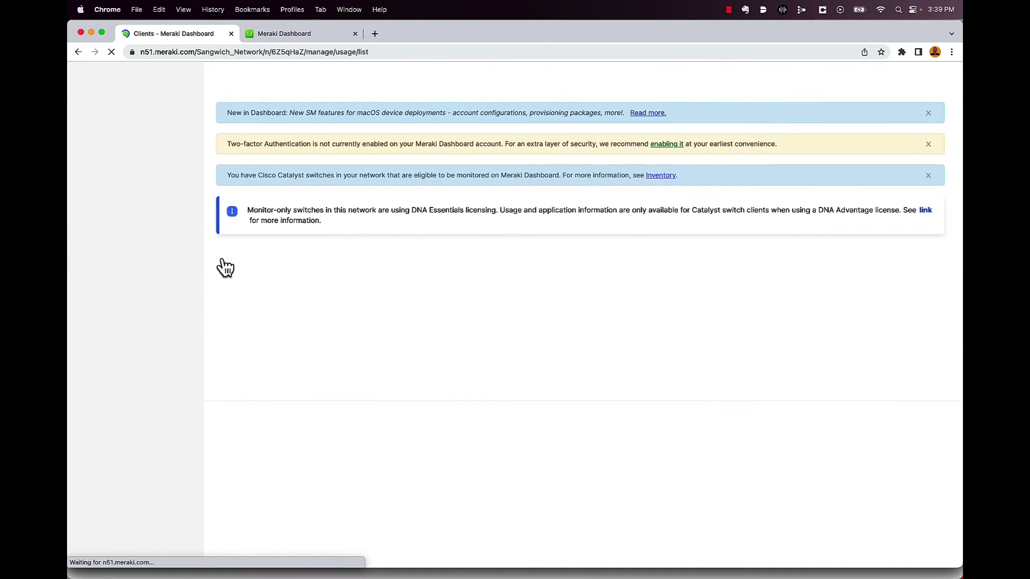
scroll(491, 255, "down", 2)
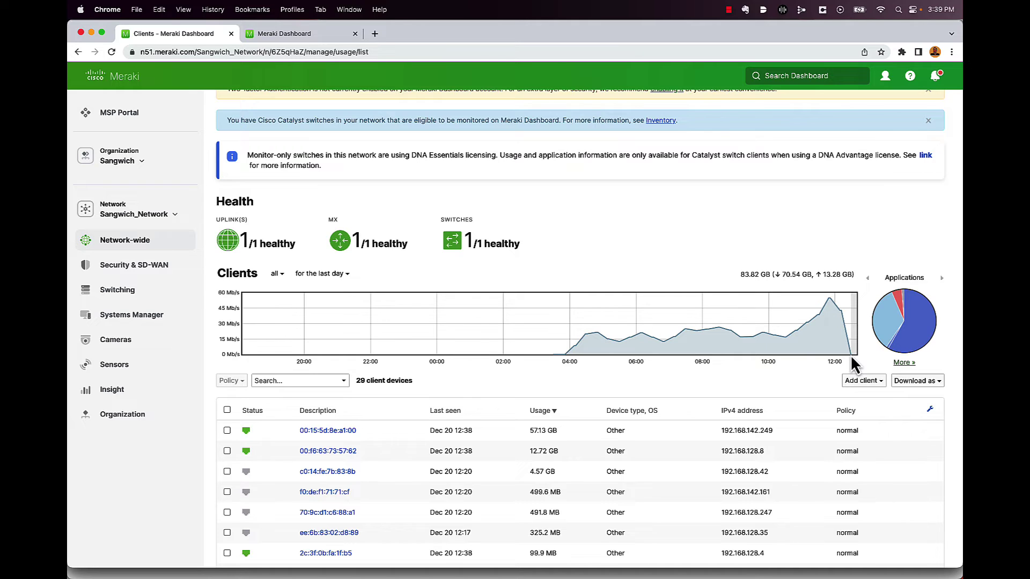
scroll(850, 355, "up", 5)
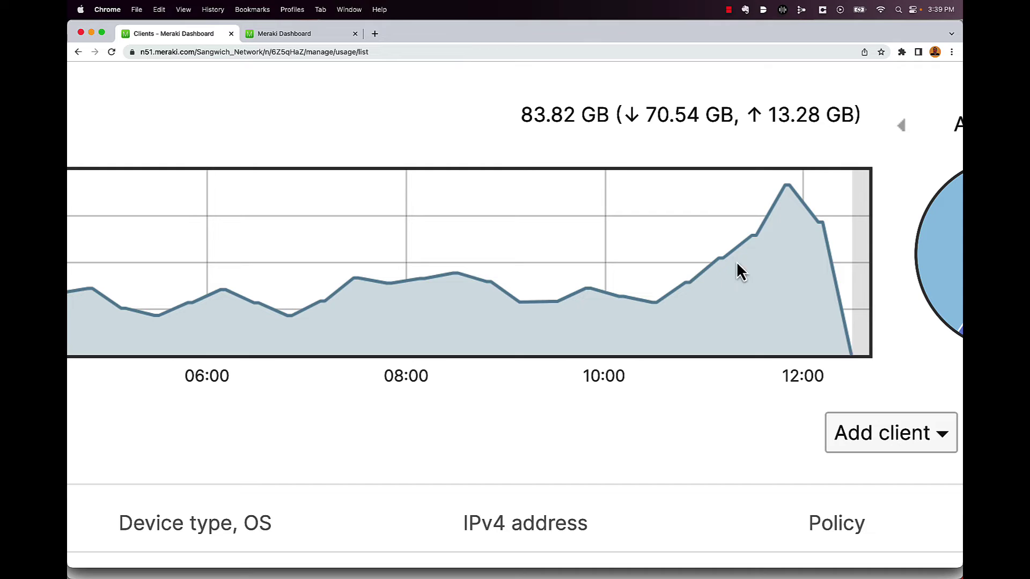
mouse_move(864, 231)
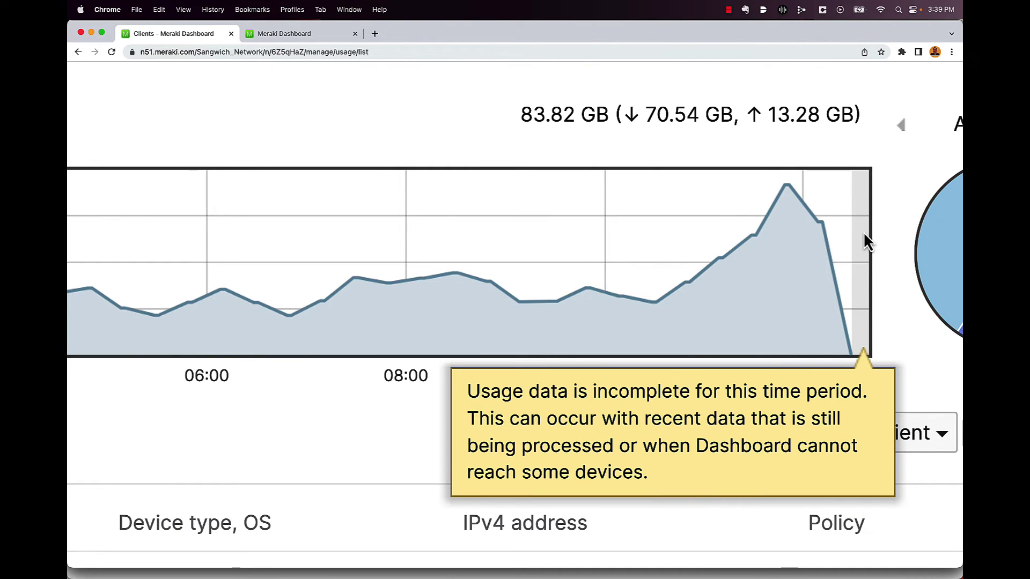
scroll(864, 233, "down", 5)
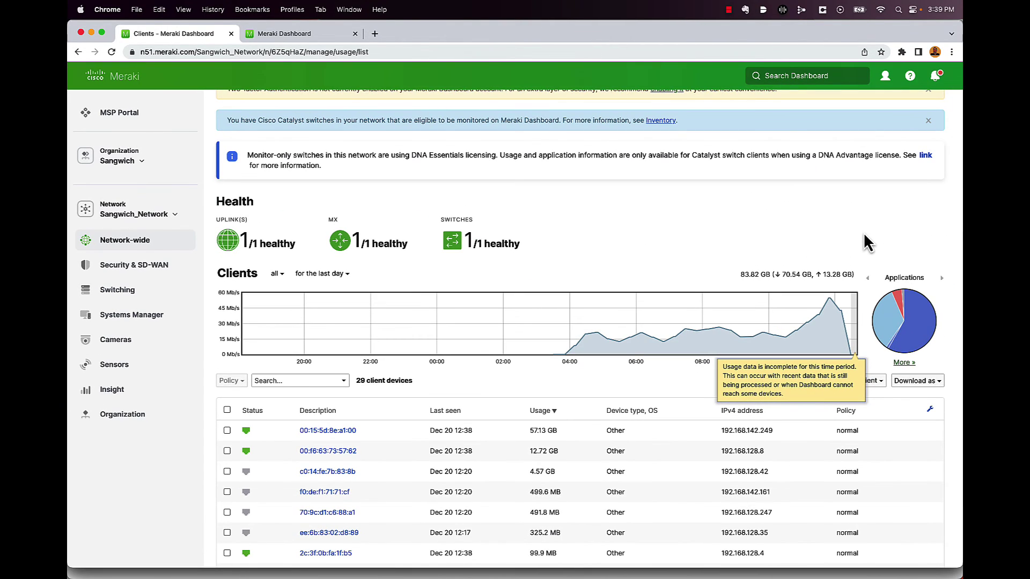